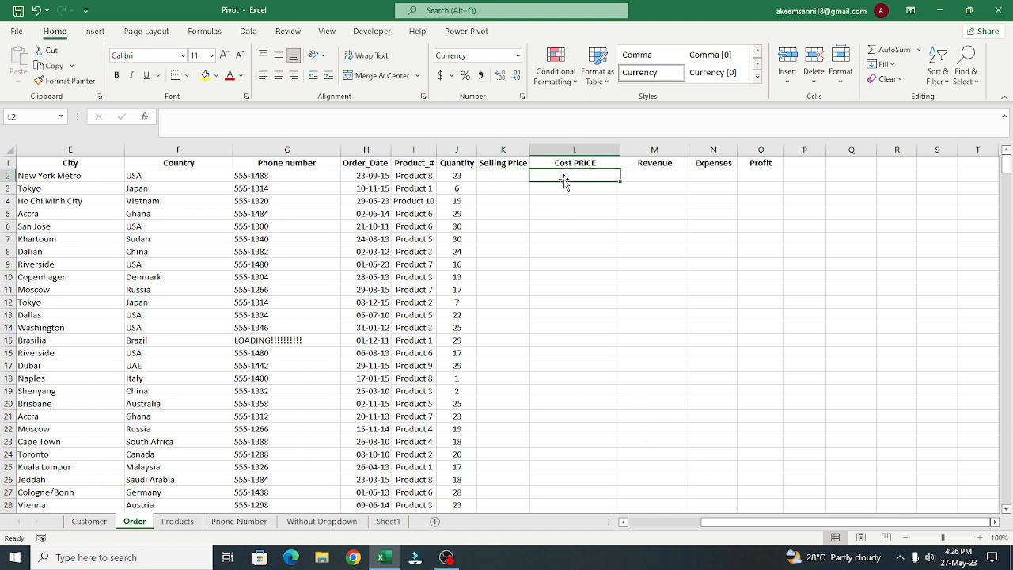
Step: Review the Order sheet's Quantity, Selling Price and Cost PRICE columns and the price list on the Products sheet
{"action": "left_click", "coordinate": [456, 179]}
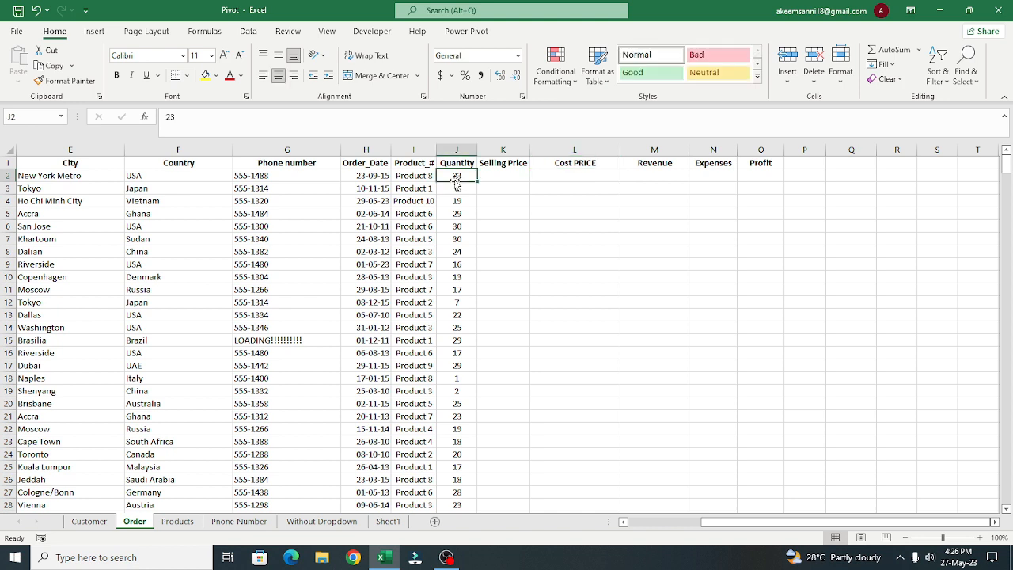
{"action": "left_click", "coordinate": [495, 178]}
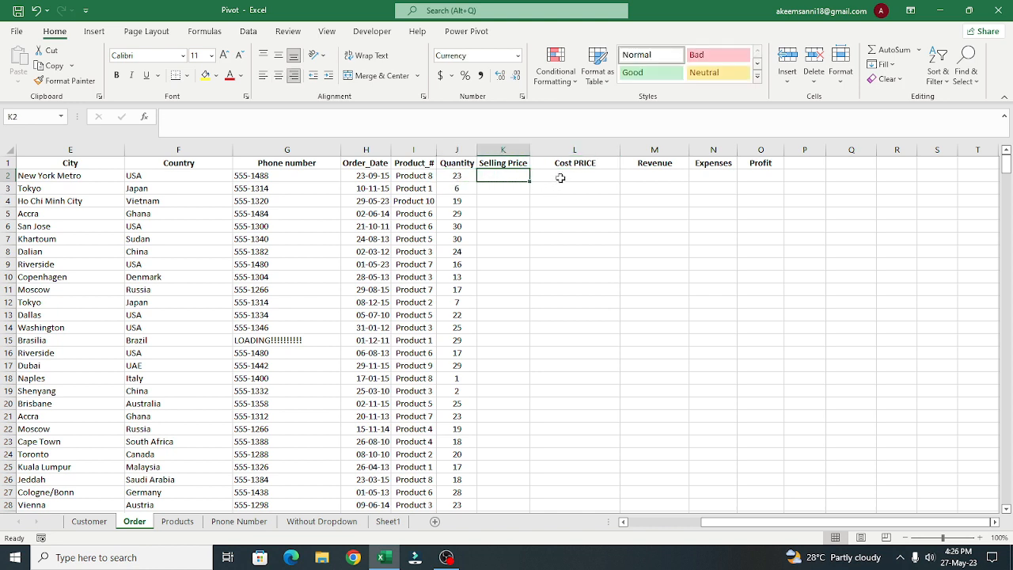
{"action": "left_click", "coordinate": [560, 178]}
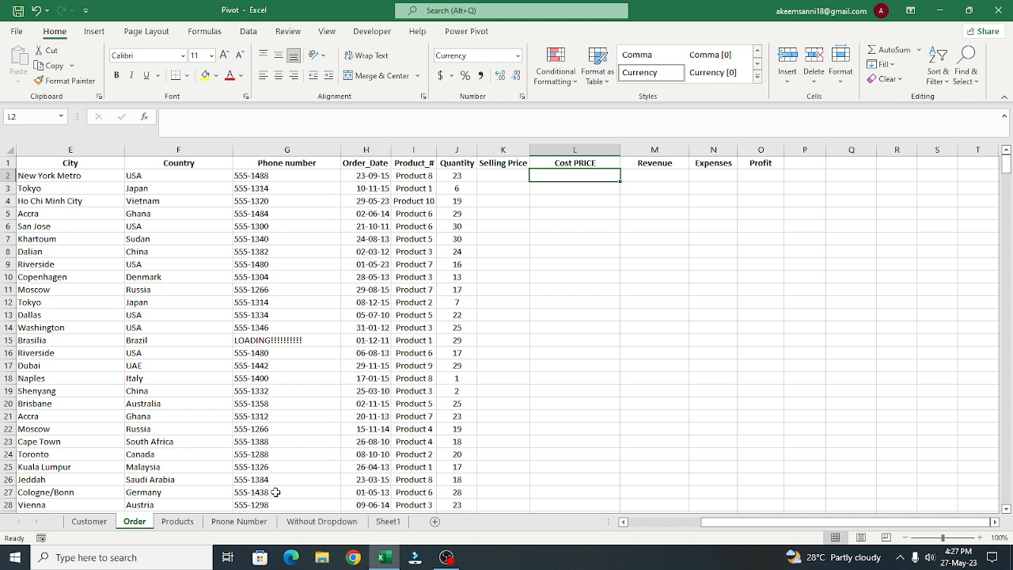
{"action": "left_click", "coordinate": [178, 521]}
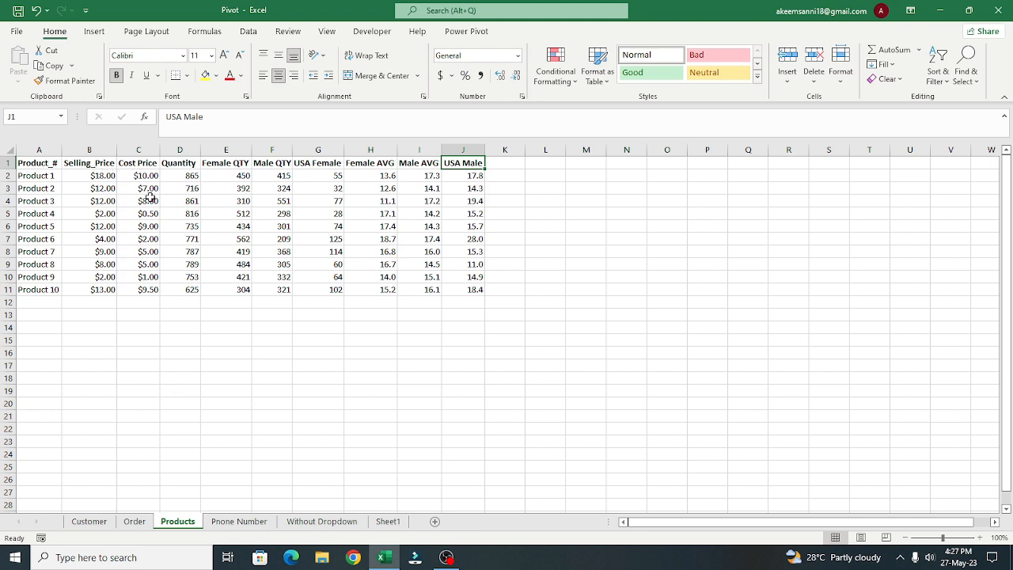
{"action": "left_click", "coordinate": [134, 522]}
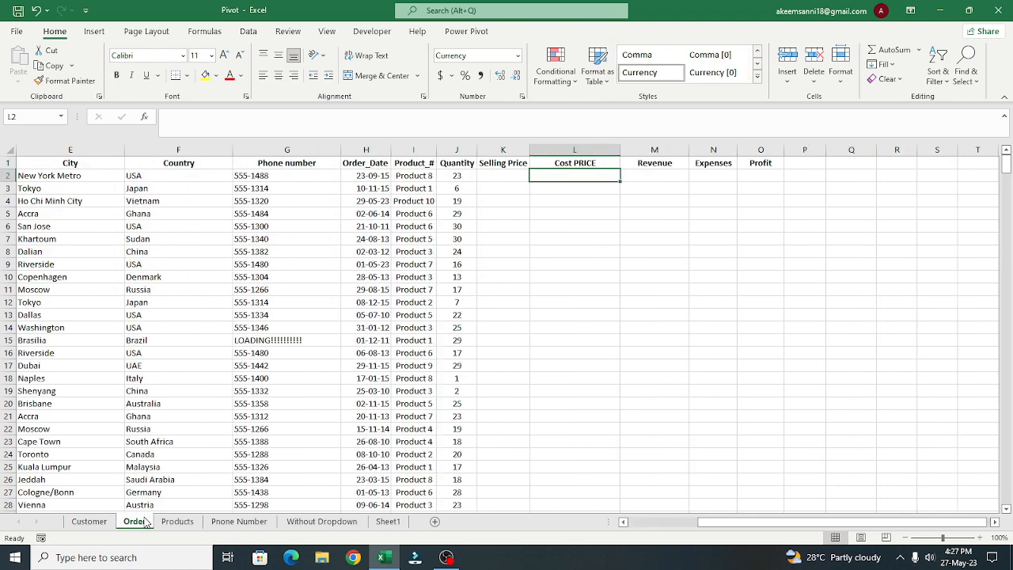
Step: Start an XLOOKUP formula in cell K2 of the Order sheet with product cell I2 as the lookup value
{"action": "left_click", "coordinate": [497, 185]}
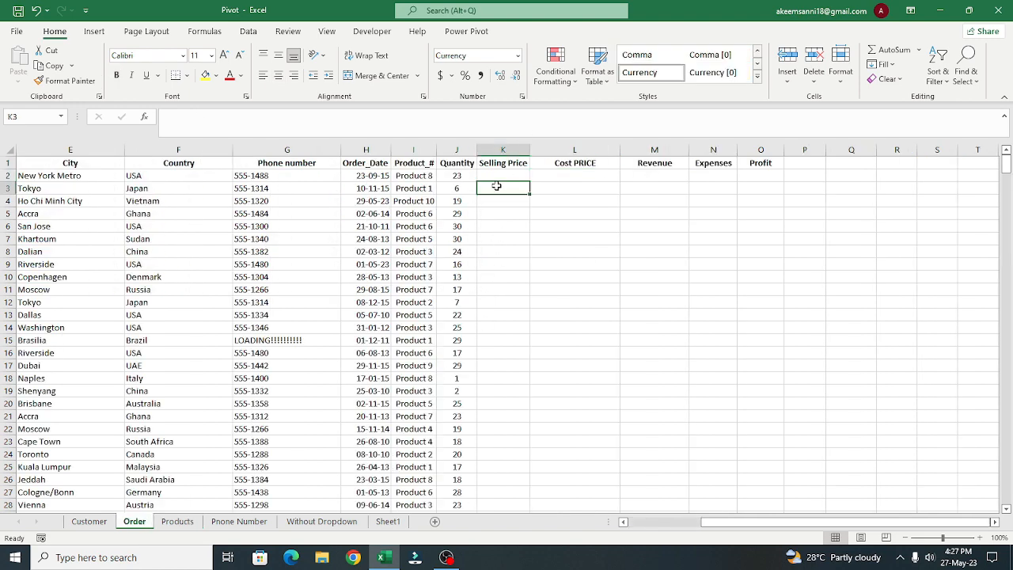
{"action": "left_click", "coordinate": [495, 176]}
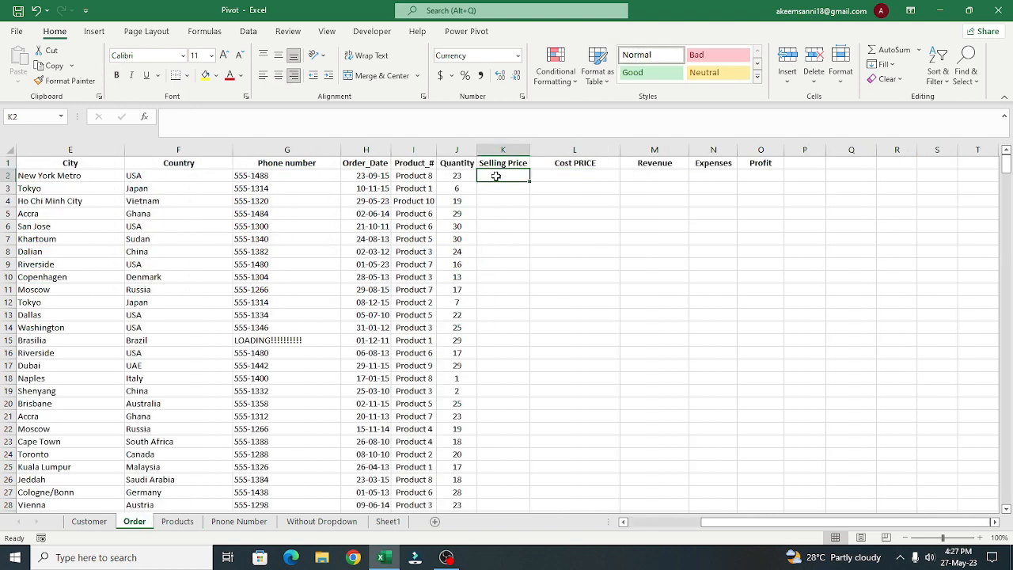
{"action": "type", "text": "=xlo"}
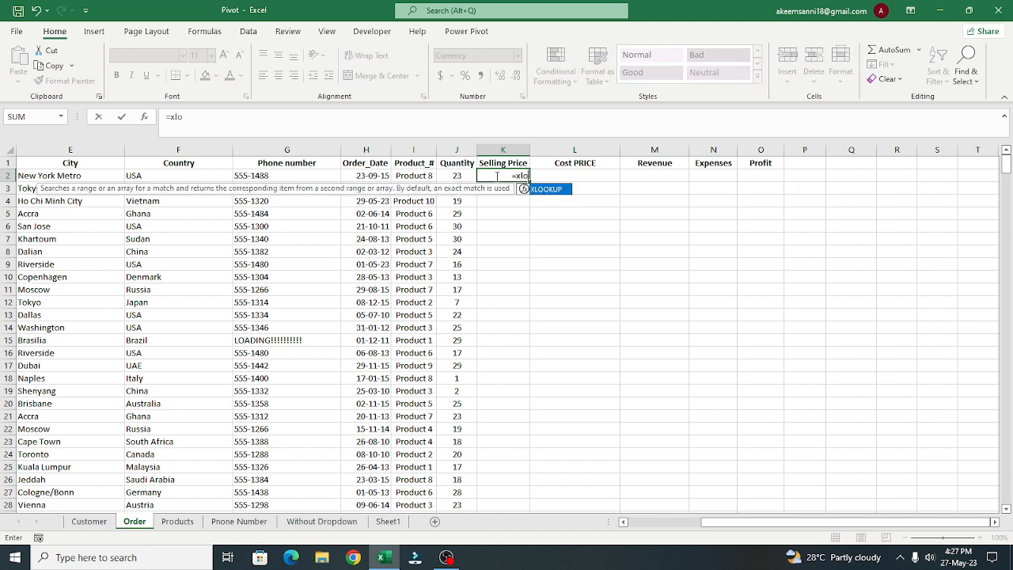
{"action": "key", "text": "Tab"}
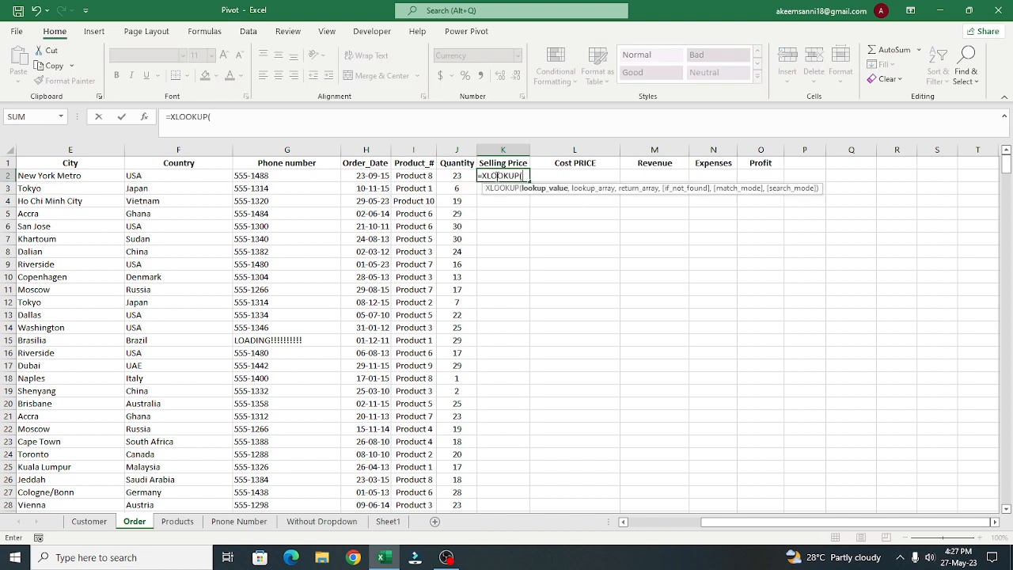
{"action": "left_click", "coordinate": [417, 175]}
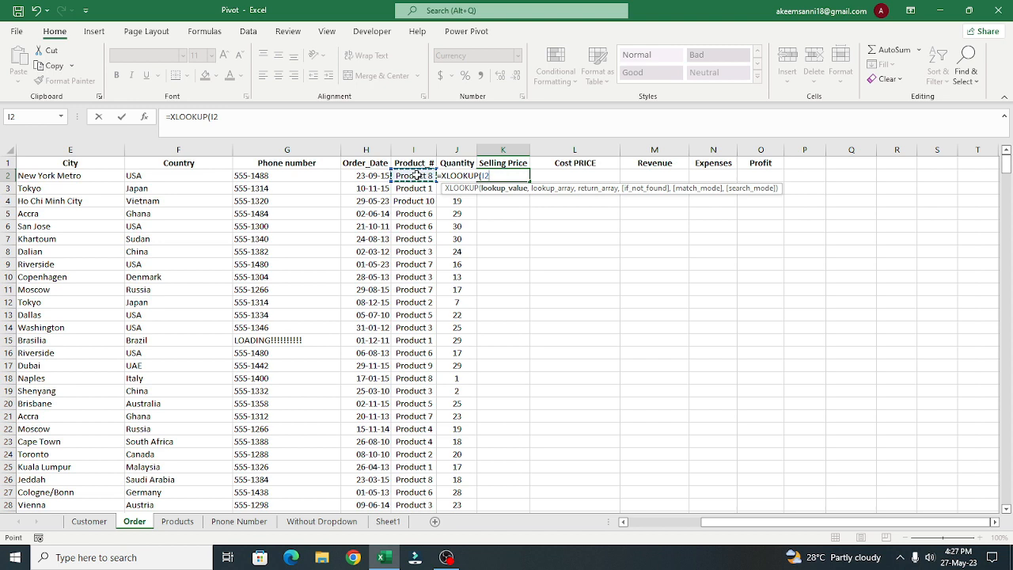
{"action": "type", "text": ","}
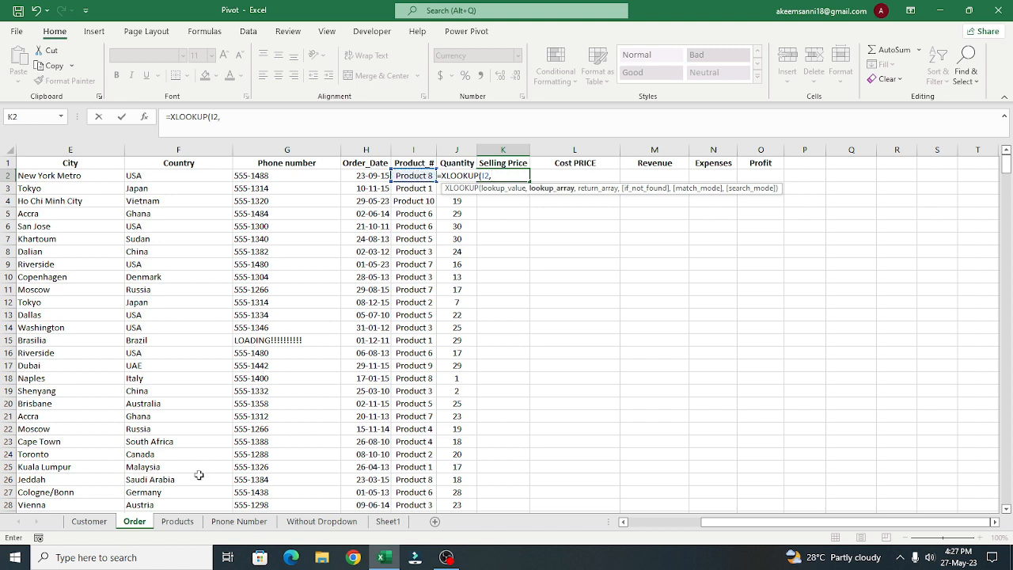
Step: Add the Products sheet's product range A2:A11 as the lookup array and make it absolute as $A$2:$A$11
{"action": "left_click", "coordinate": [181, 523]}
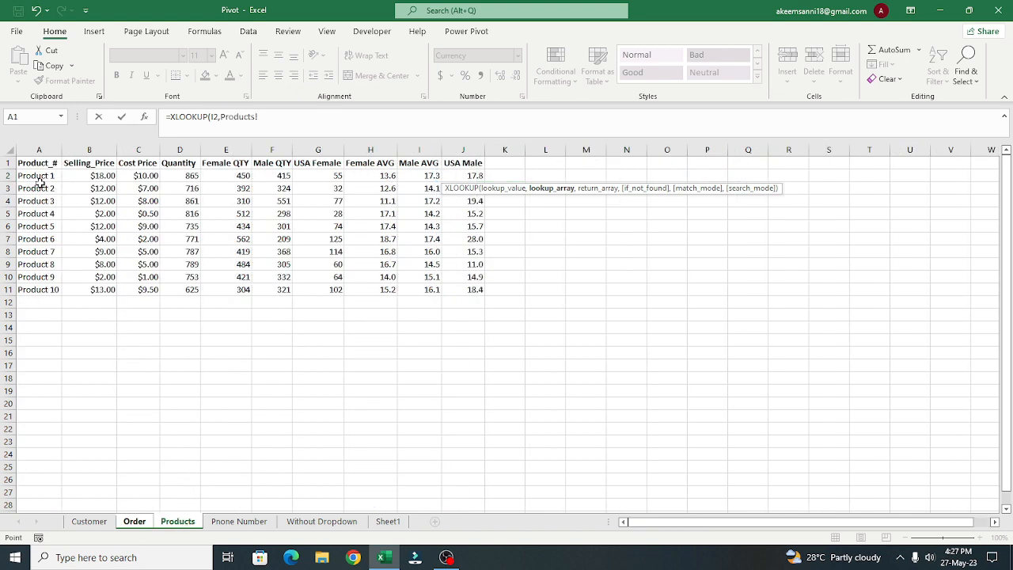
{"action": "left_click_drag", "start_coordinate": [39, 176], "coordinate": [46, 283]}
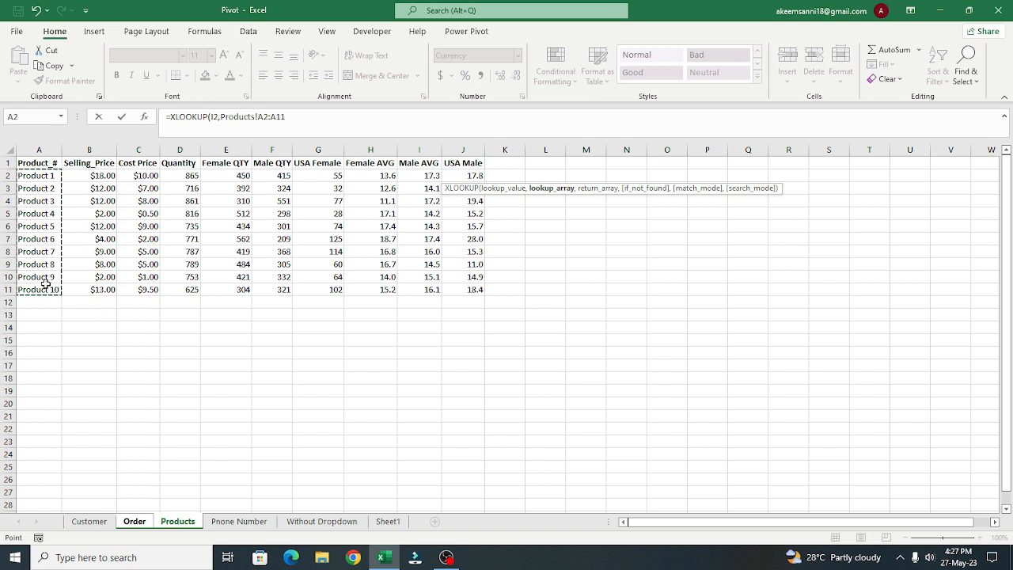
{"action": "type", "text": ","}
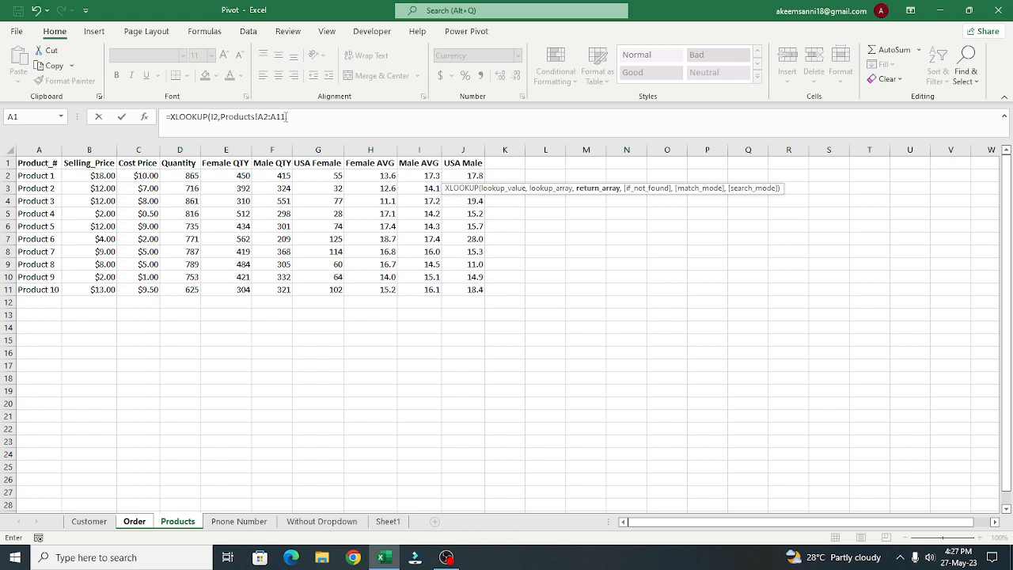
{"action": "left_click_drag", "start_coordinate": [287, 116], "coordinate": [257, 120]}
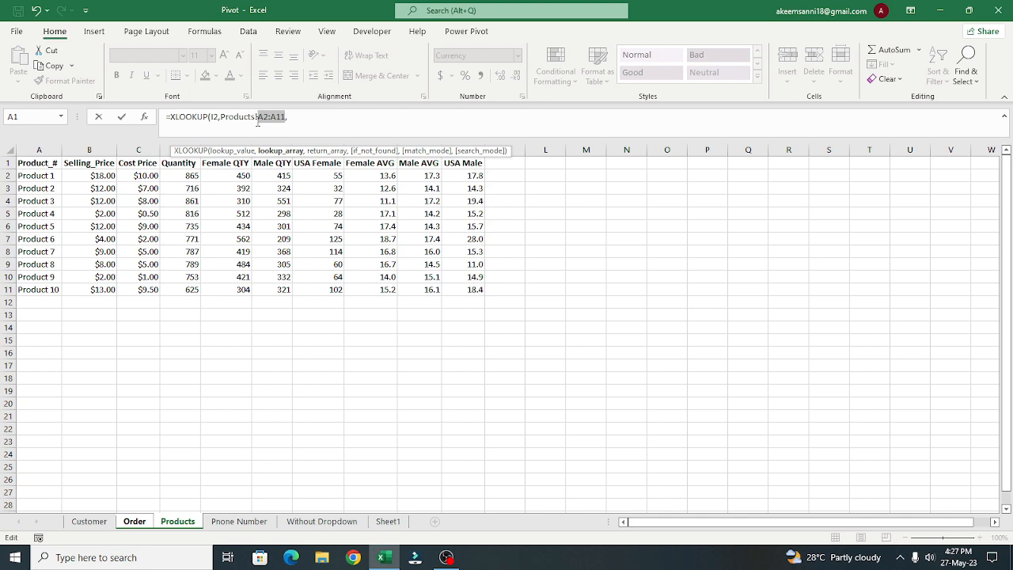
{"action": "key", "text": "F4"}
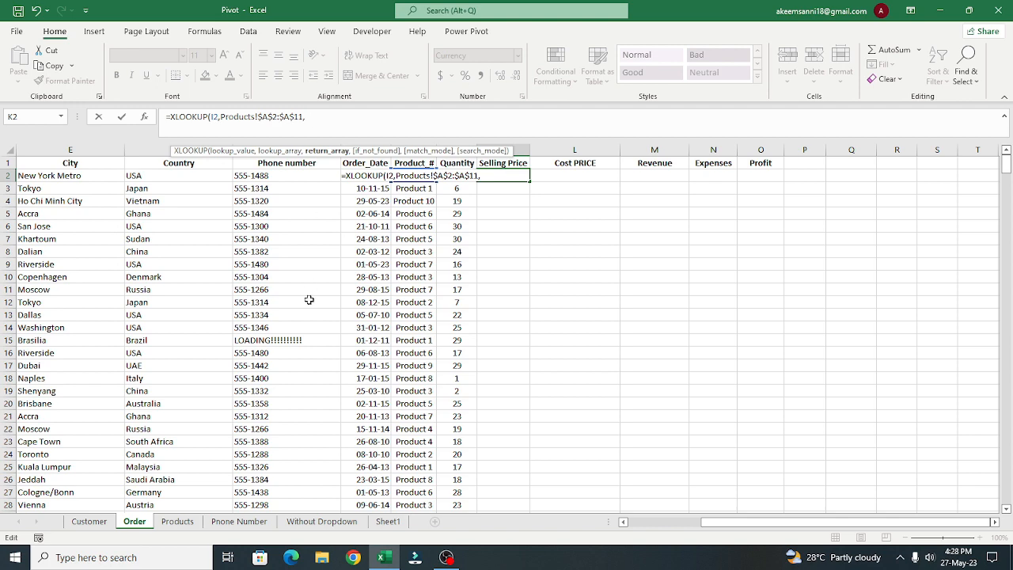
Step: Add the Products sheet's Selling_Price range as the return array with absolute references, Products!$B$2:$B$11
{"action": "left_click", "coordinate": [186, 522]}
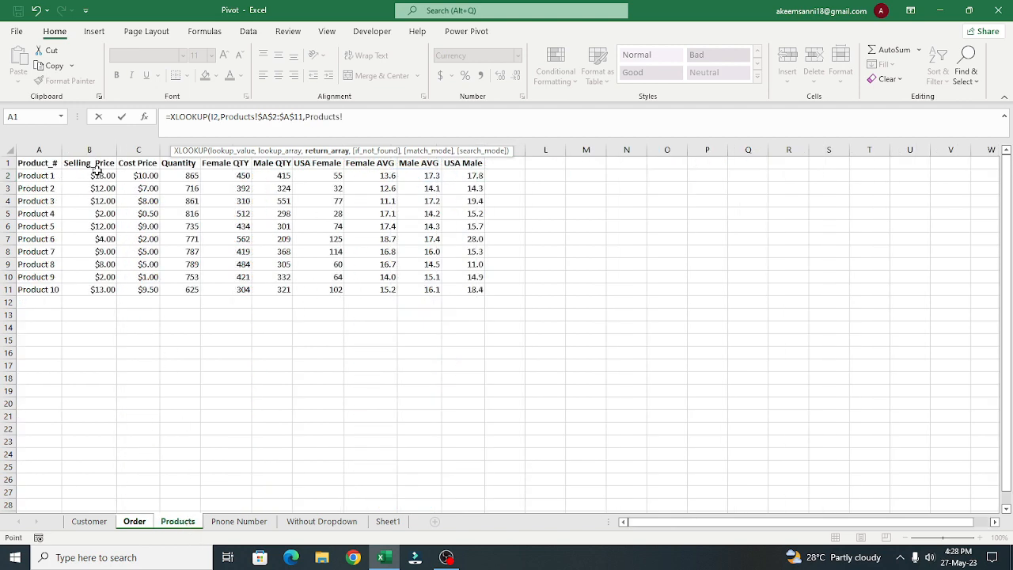
{"action": "left_click_drag", "start_coordinate": [94, 173], "coordinate": [98, 285]}
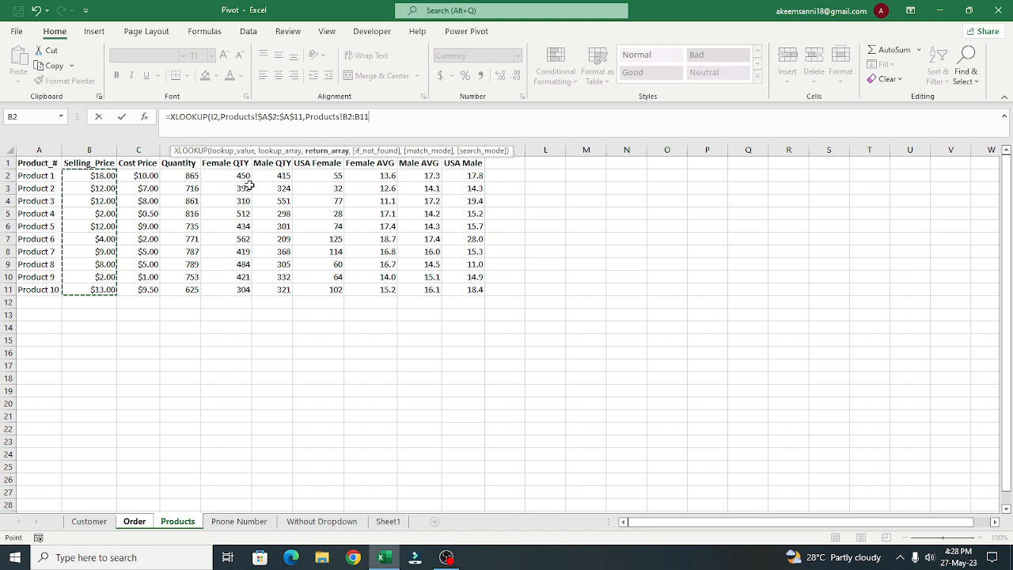
{"action": "left_click_drag", "start_coordinate": [372, 118], "coordinate": [343, 118]}
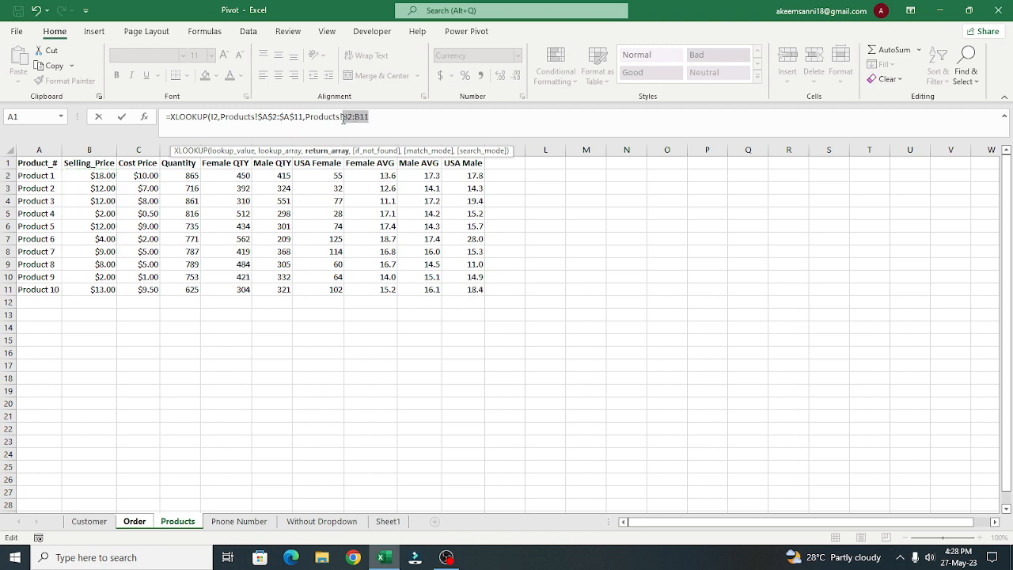
{"action": "key", "text": "F4"}
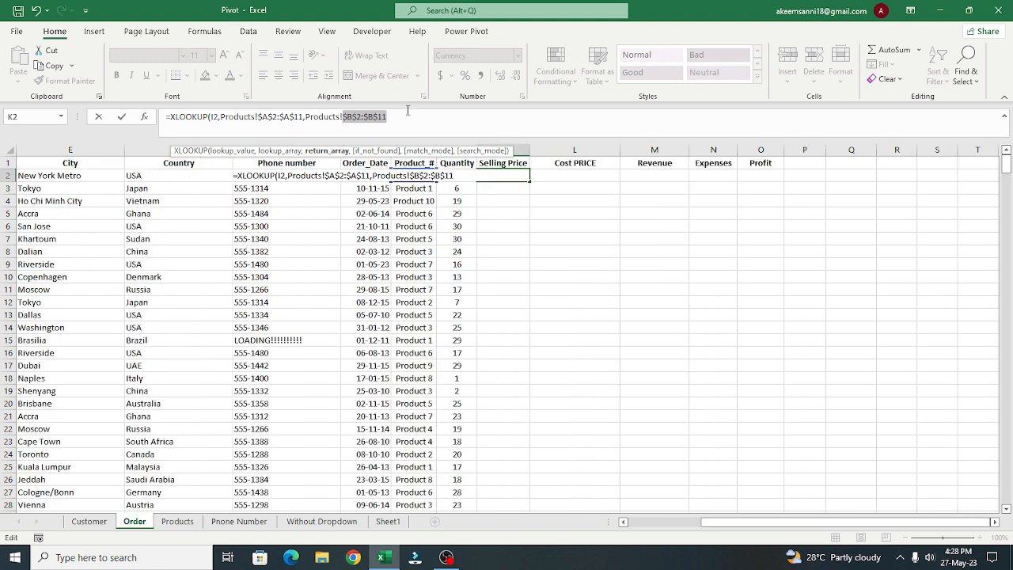
Step: Close and enter the Selling Price formula in K2, and fill it down the whole column
{"action": "left_click", "coordinate": [405, 118]}
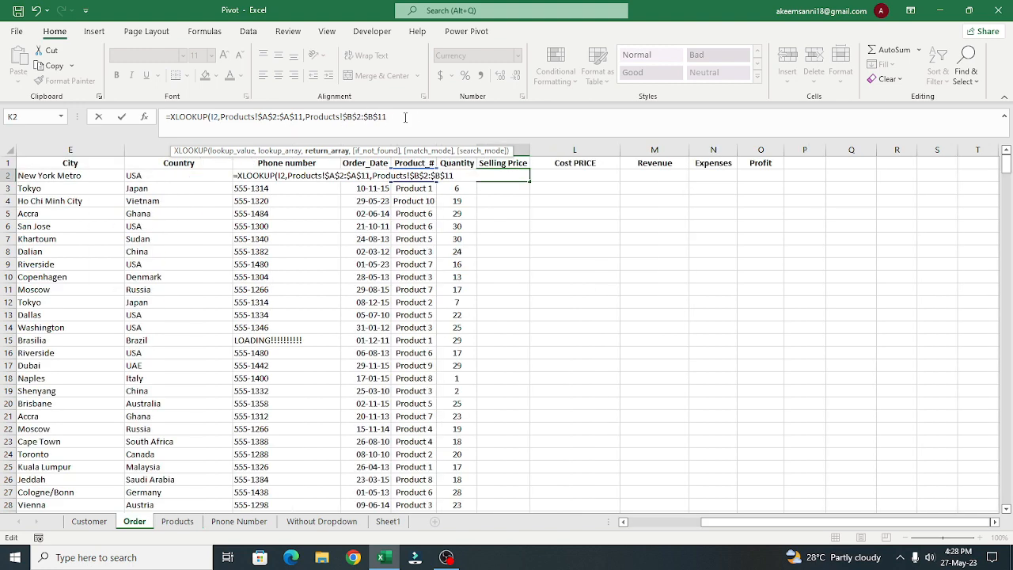
{"action": "type", "text": ")"}
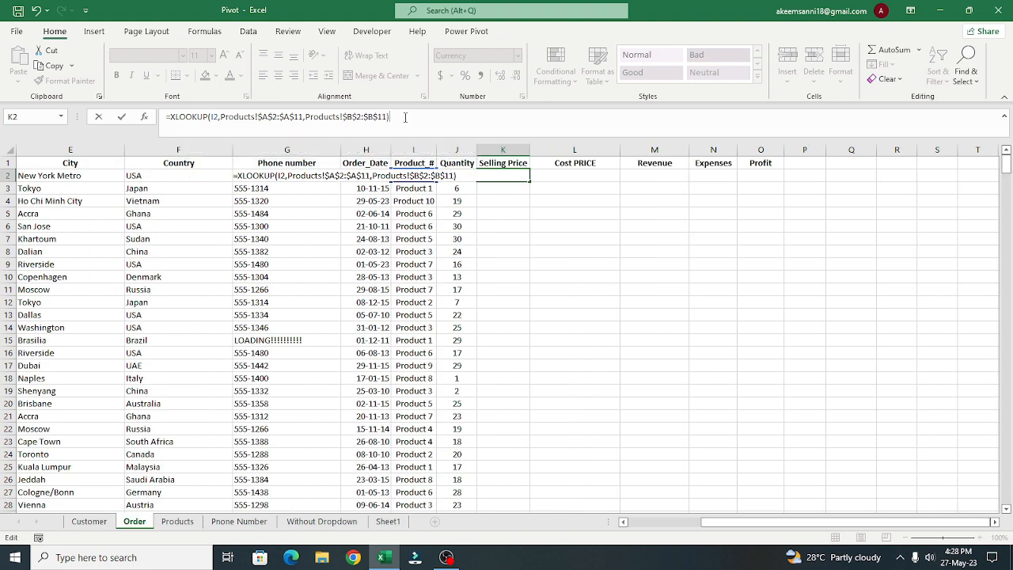
{"action": "key", "text": "Return"}
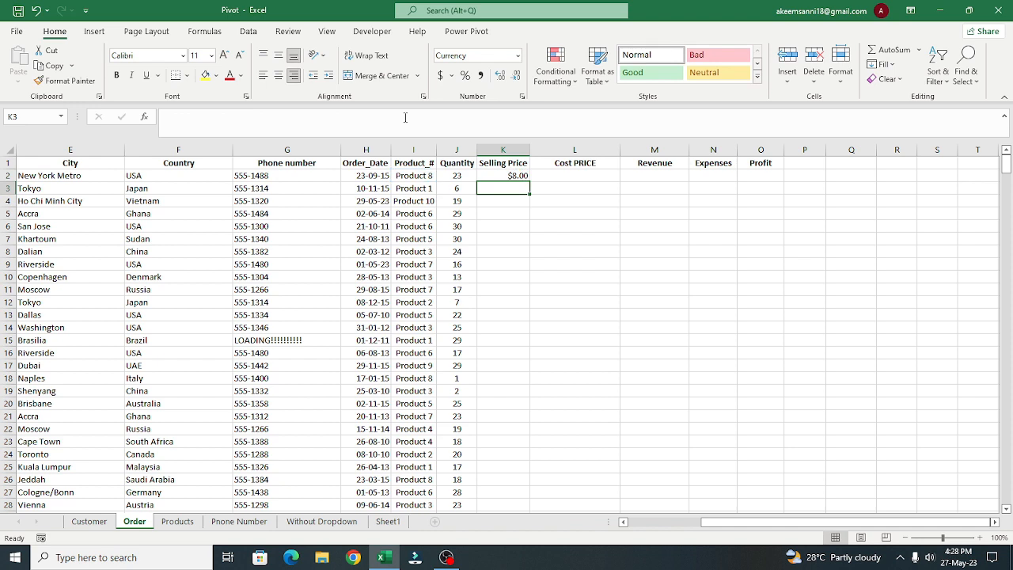
{"action": "left_click", "coordinate": [515, 176]}
{"action": "double_click", "coordinate": [527, 181]}
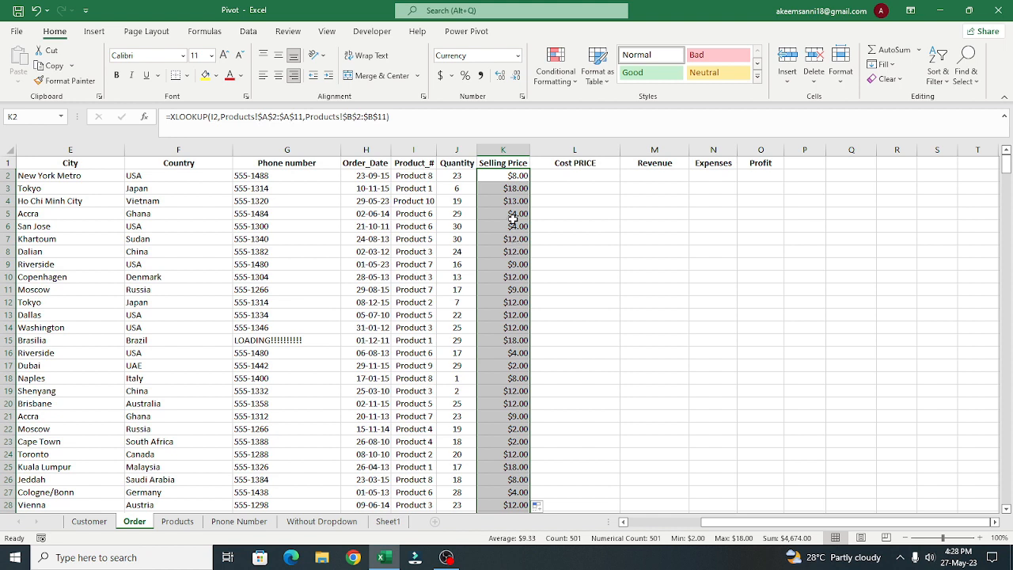
Step: Start an XLOOKUP formula in the first Cost PRICE cell, L2, with product cell I2 as the lookup value
{"action": "left_click", "coordinate": [560, 179]}
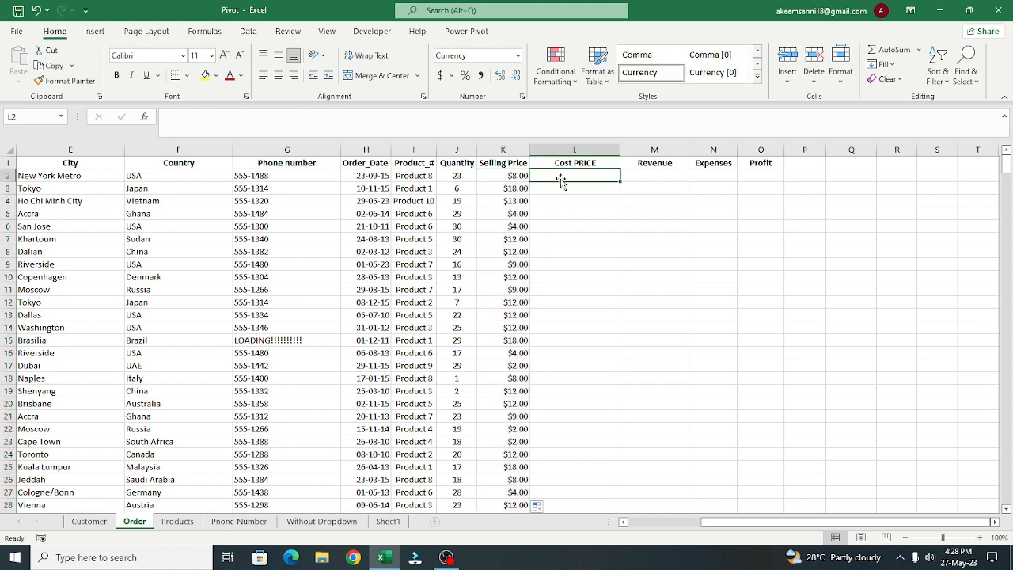
{"action": "type", "text": "="}
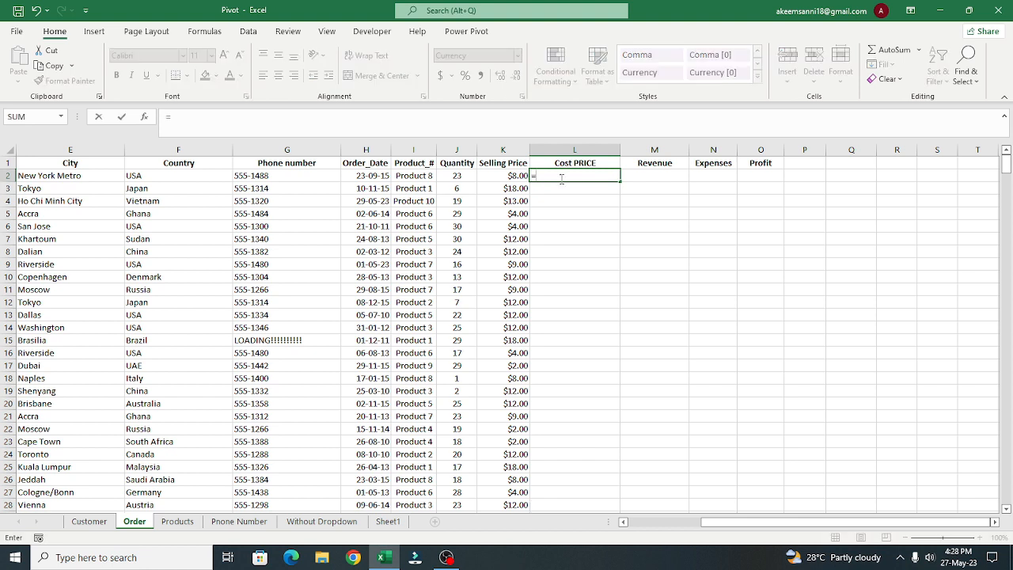
{"action": "type", "text": "xl"}
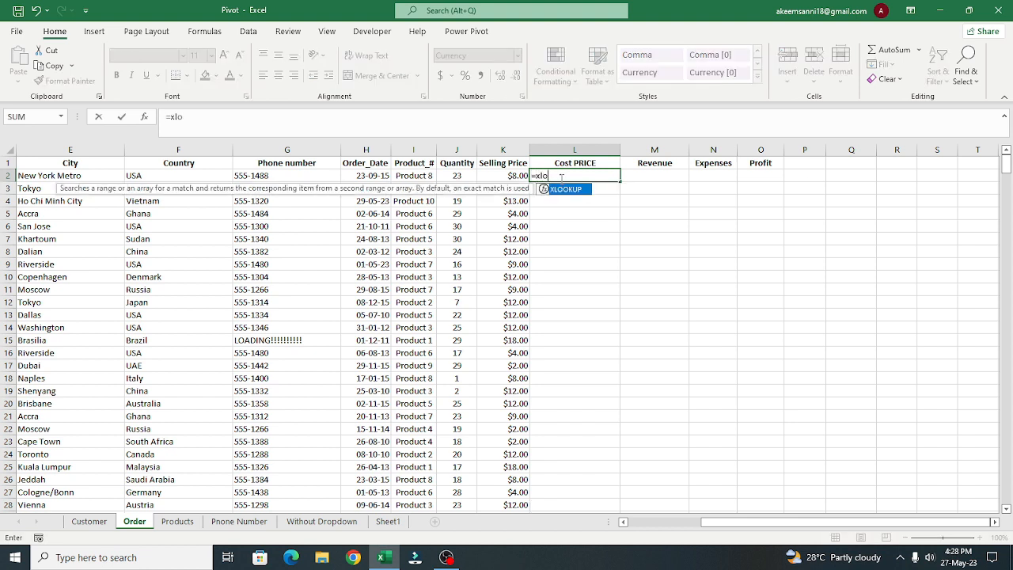
{"action": "type", "text": "o"}
{"action": "key", "text": "Tab"}
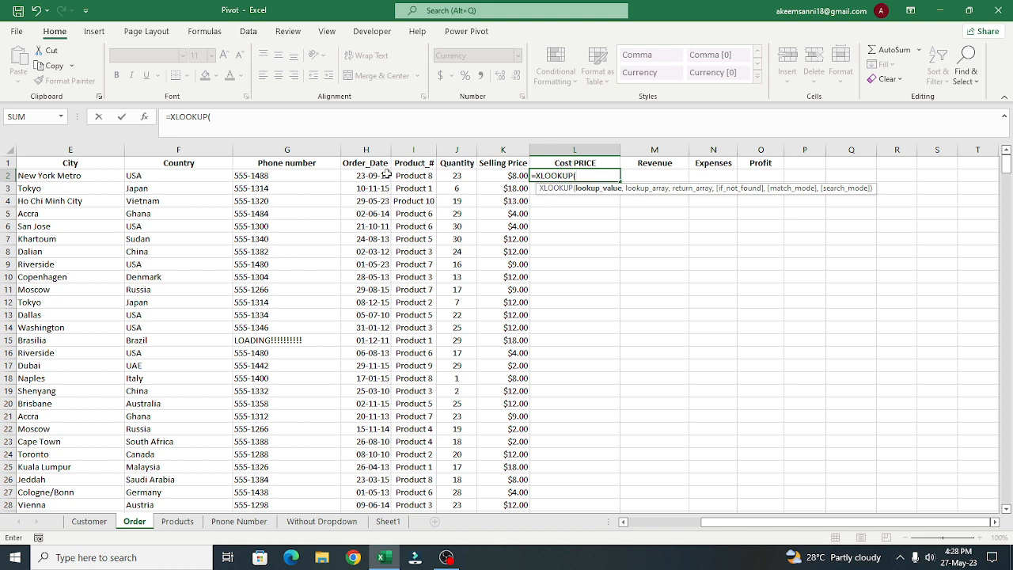
{"action": "left_click", "coordinate": [420, 176]}
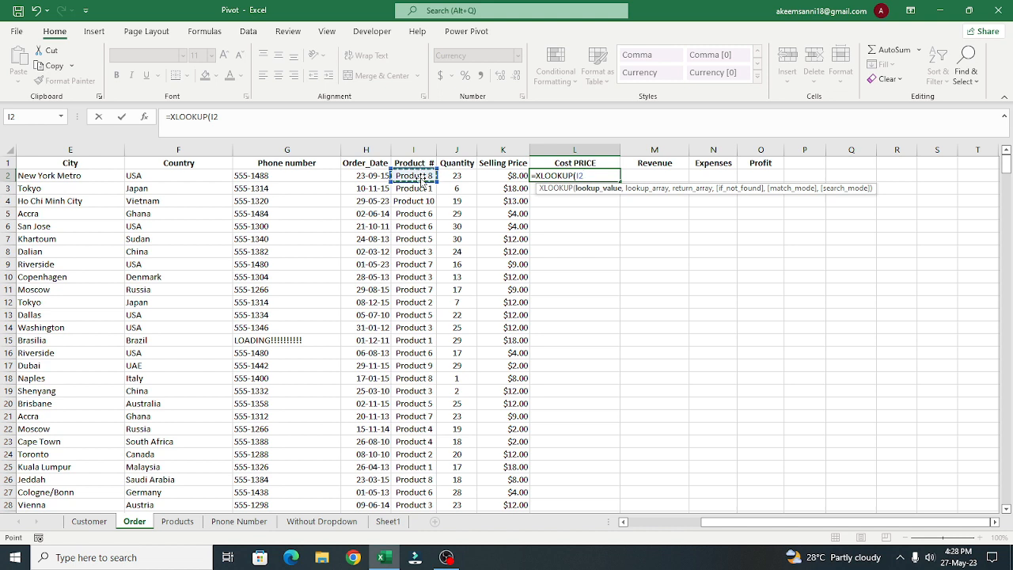
{"action": "type", "text": ","}
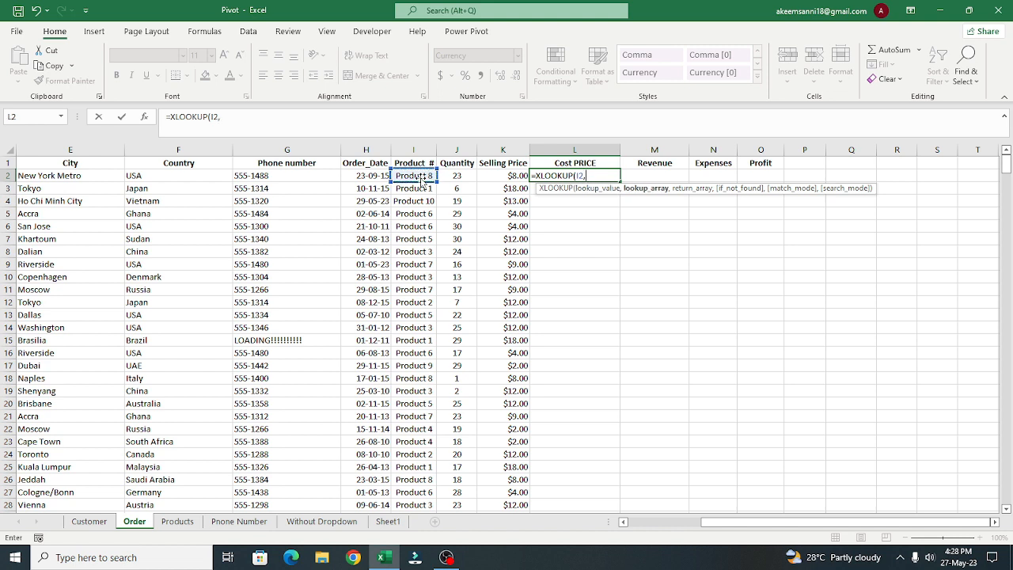
Step: Add Products!$A$2:$A$11 as the absolute lookup array of the Cost PRICE formula, ready for the return array
{"action": "left_click", "coordinate": [177, 522]}
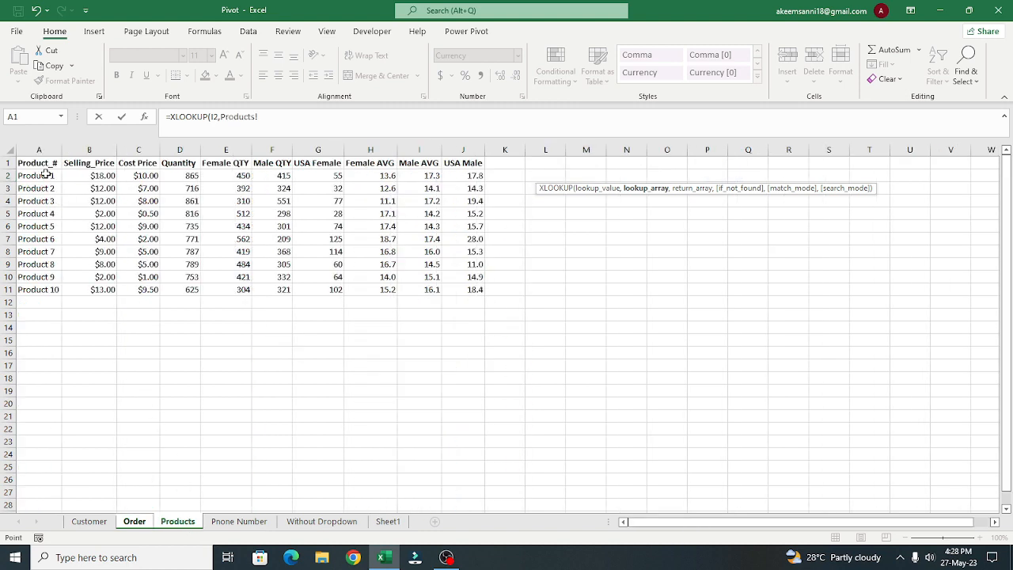
{"action": "left_click_drag", "start_coordinate": [46, 176], "coordinate": [43, 292]}
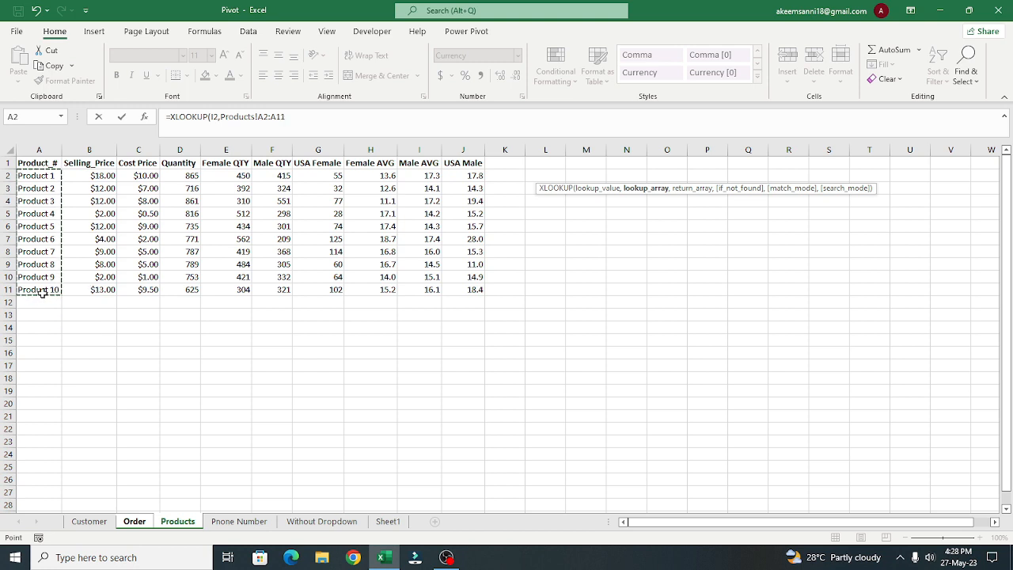
{"action": "left_click", "coordinate": [286, 118]}
{"action": "left_click_drag", "start_coordinate": [287, 118], "coordinate": [259, 118]}
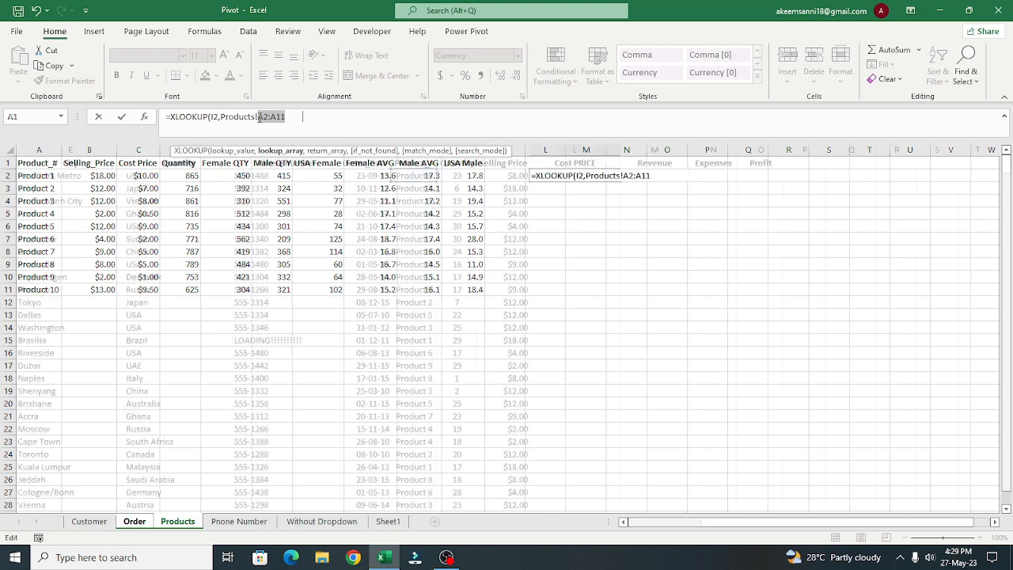
{"action": "key", "text": "F4"}
{"action": "left_click", "coordinate": [315, 120]}
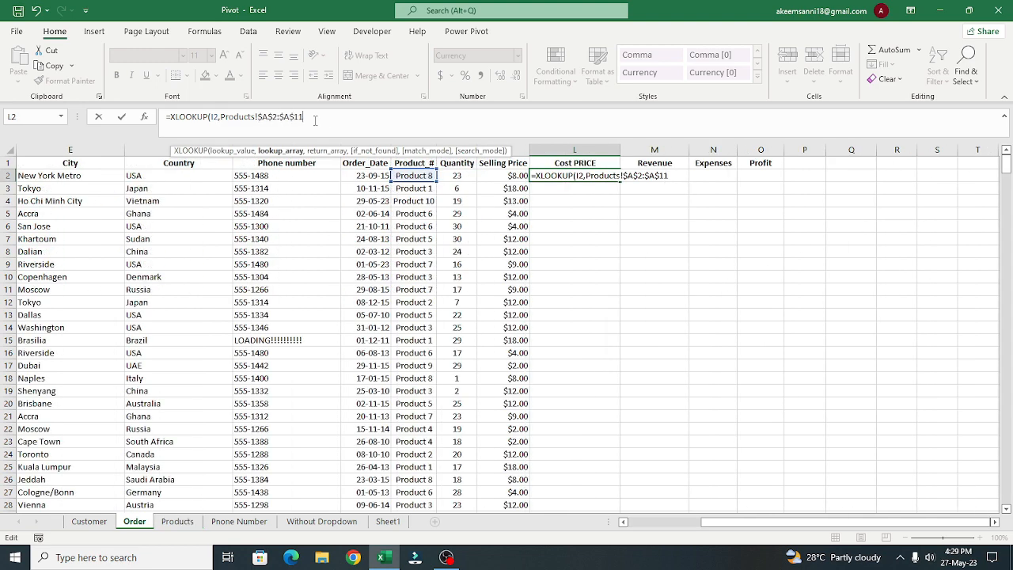
{"action": "type", "text": ","}
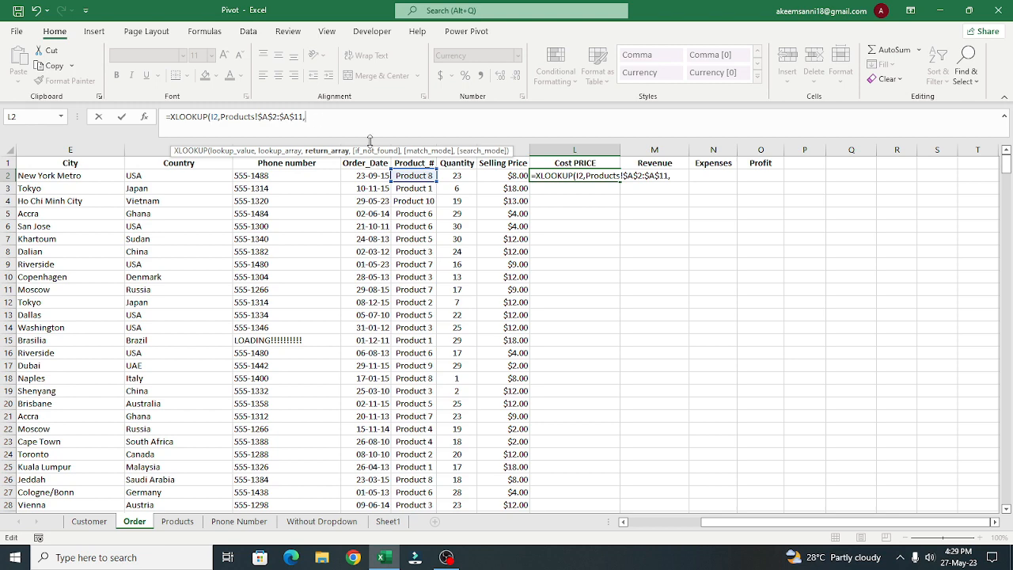
Step: Add the Products sheet's Cost Price range as the Cost PRICE formula's return array with absolute references, Products!$C$2:$C$11
{"action": "left_click", "coordinate": [179, 522]}
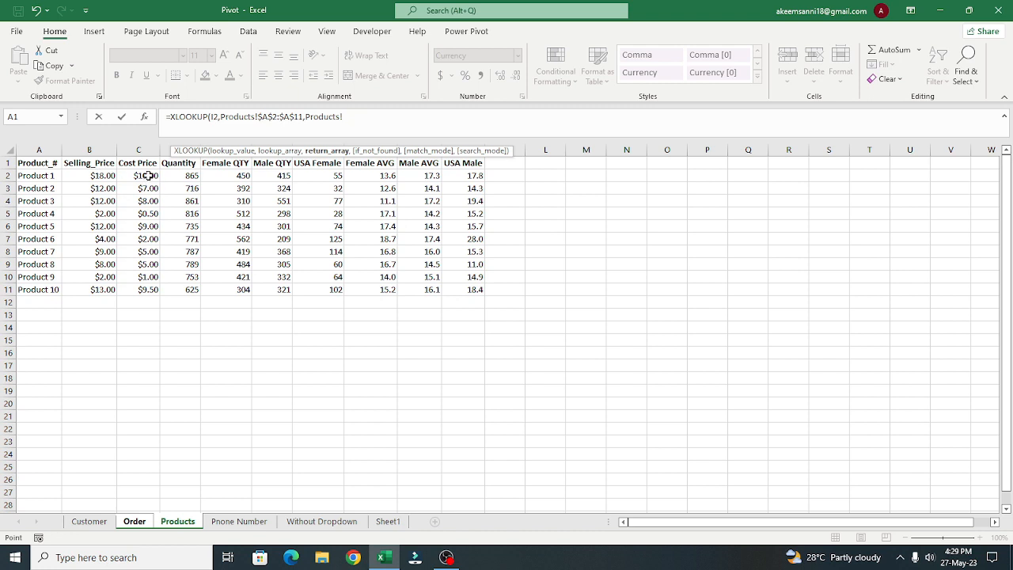
{"action": "left_click_drag", "start_coordinate": [150, 175], "coordinate": [141, 288]}
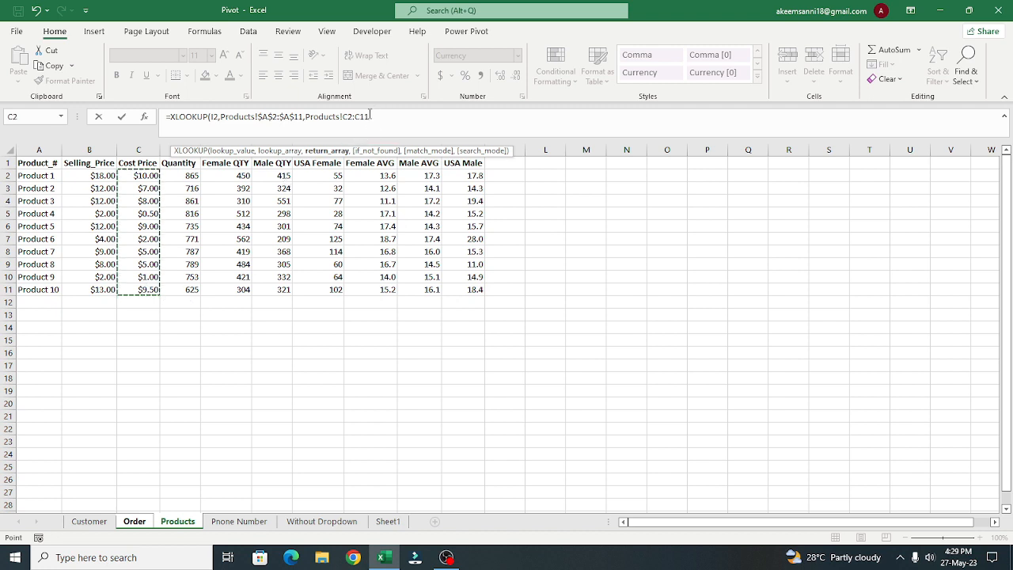
{"action": "left_click_drag", "start_coordinate": [369, 116], "coordinate": [342, 116]}
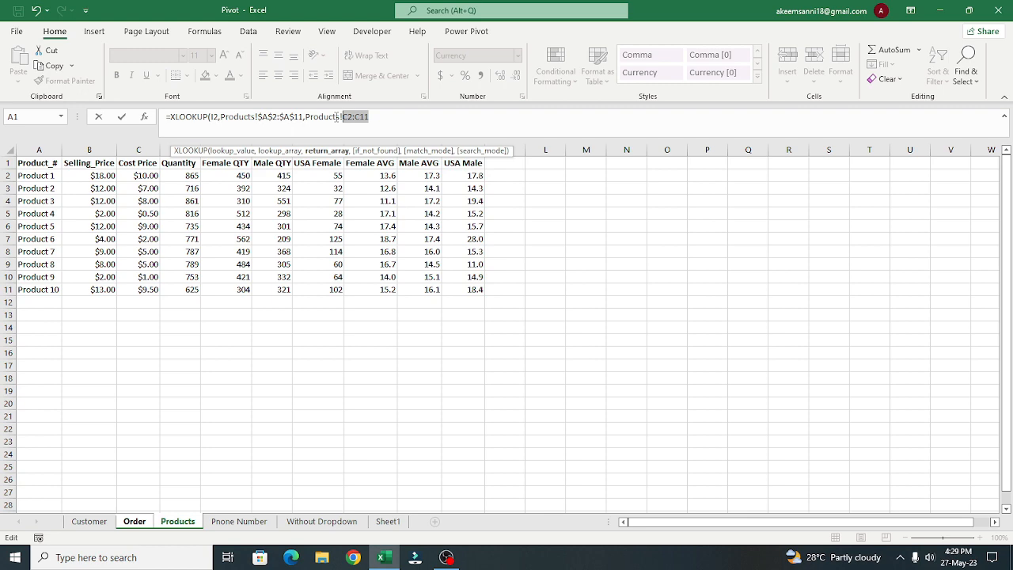
{"action": "key", "text": "F4"}
{"action": "left_click", "coordinate": [395, 119]}
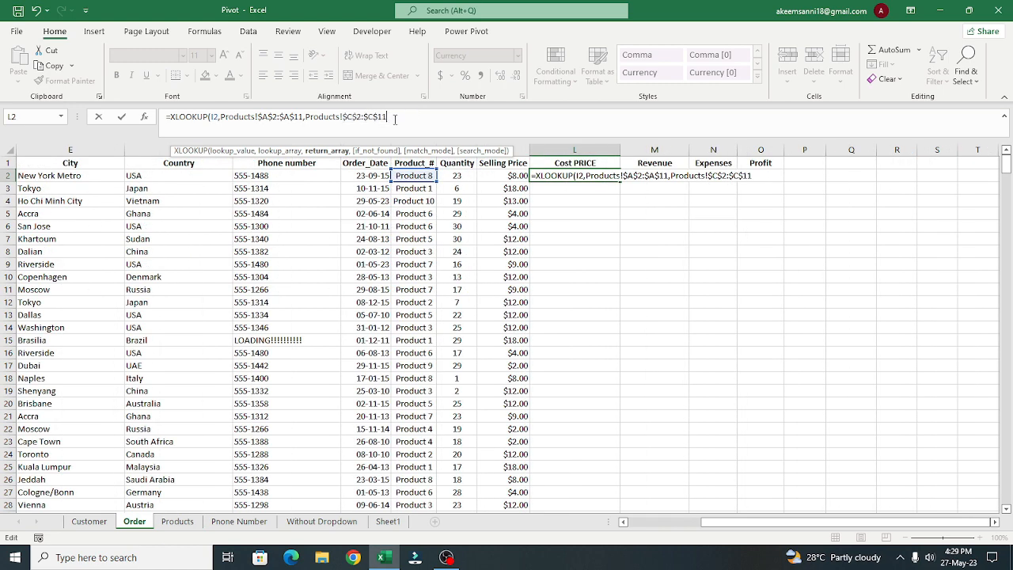
Step: Close and enter the Cost PRICE formula in L2, and fill it down the whole column
{"action": "type", "text": ")"}
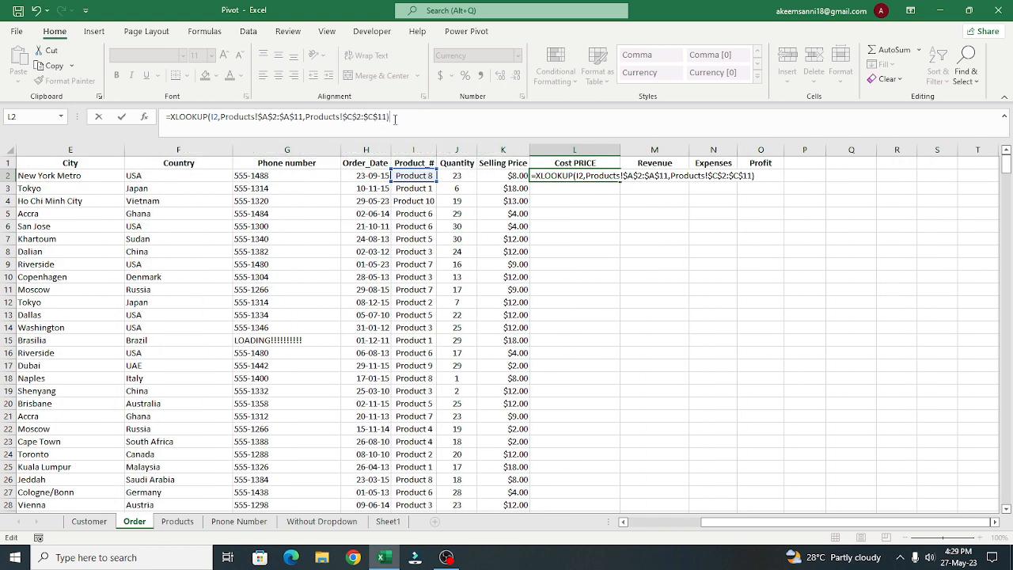
{"action": "key", "text": "ctrl+Return"}
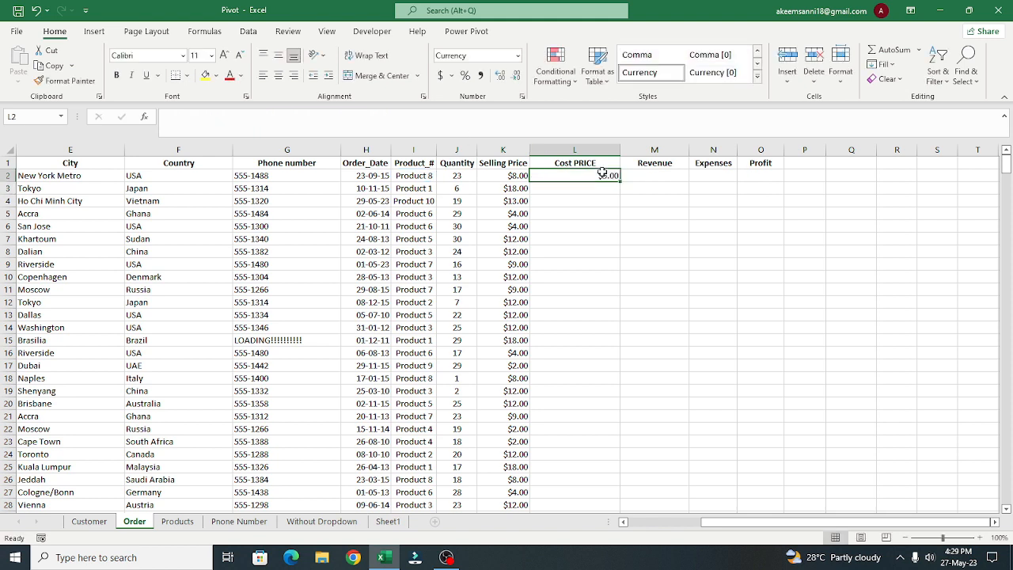
{"action": "double_click", "coordinate": [620, 180]}
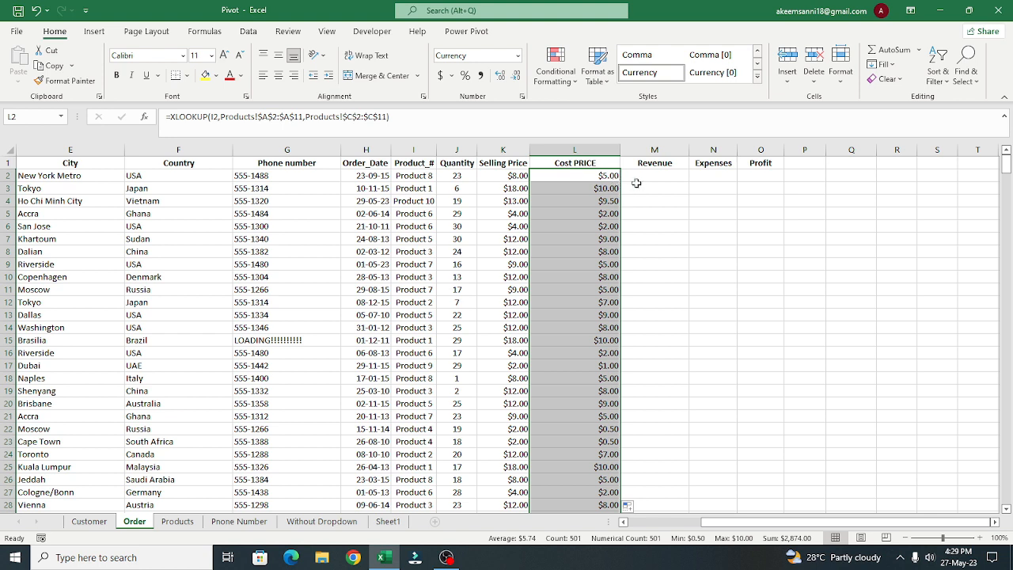
Step: Review the XLOOKUP formulas in the first Cost PRICE and Selling Price cells, L2 and K2
{"action": "left_click", "coordinate": [645, 181]}
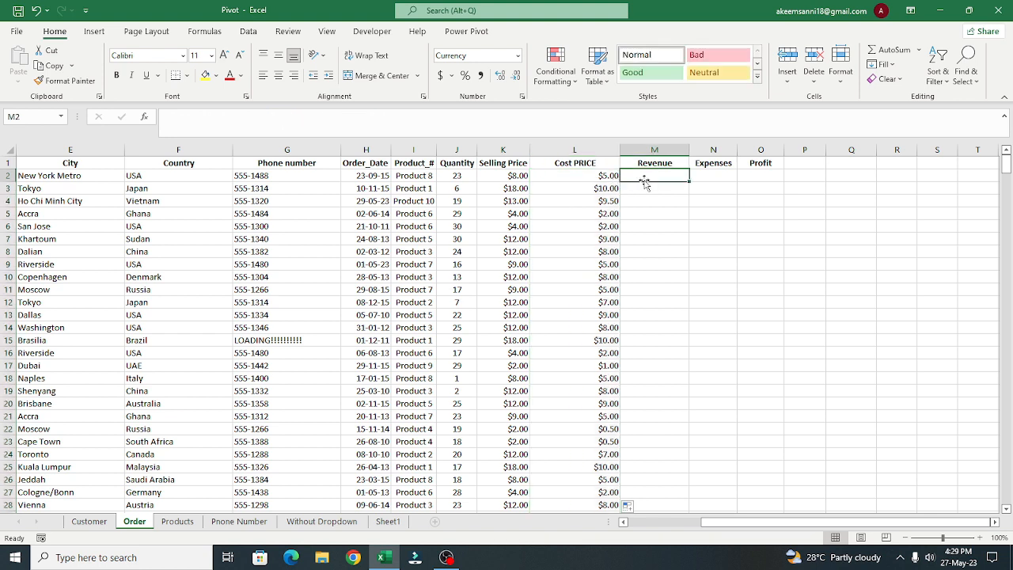
{"action": "left_click", "coordinate": [580, 176]}
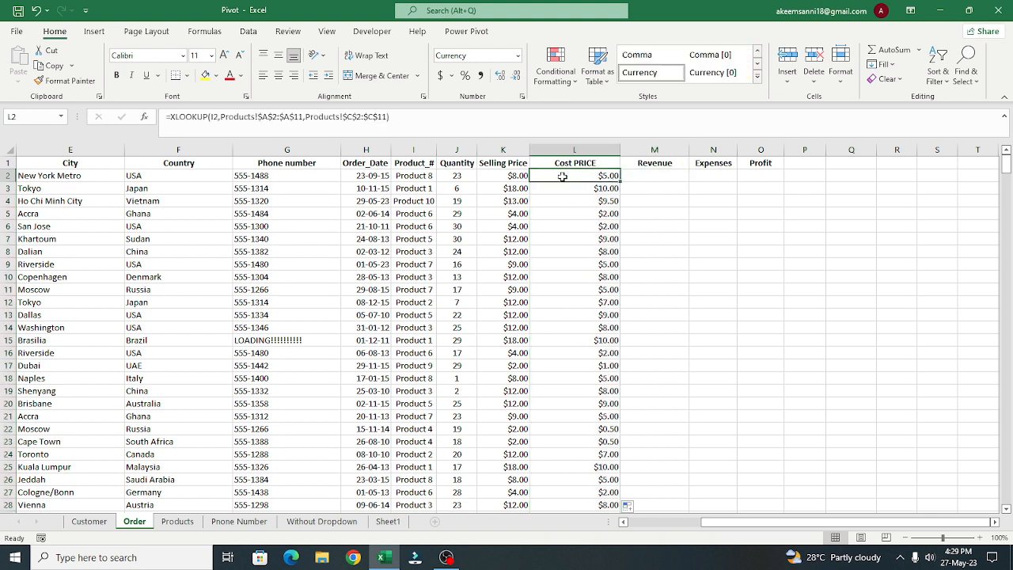
{"action": "left_click", "coordinate": [516, 172]}
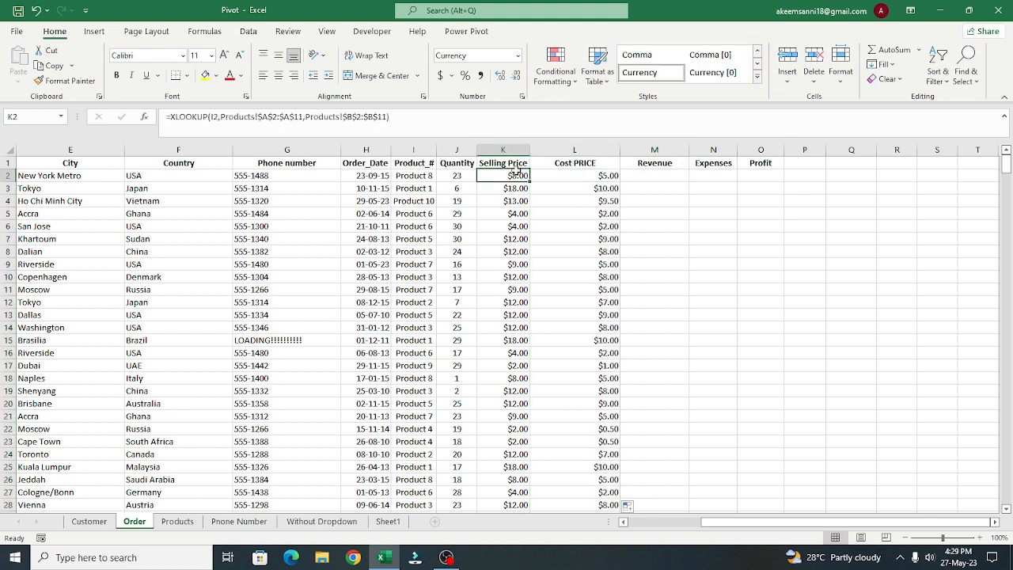
{"action": "left_click", "coordinate": [574, 174]}
{"action": "left_click", "coordinate": [647, 179]}
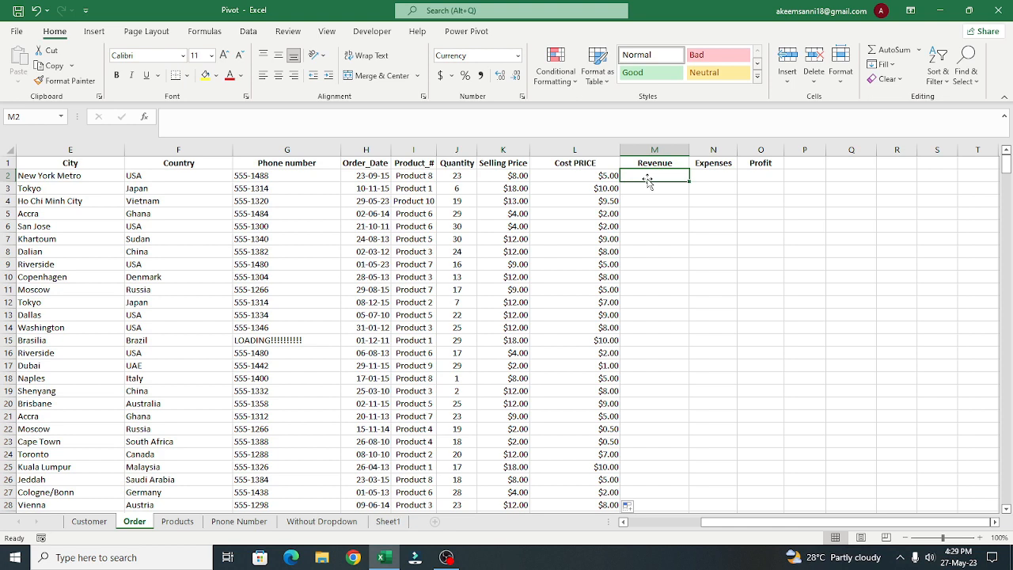
{"action": "type", "text": "=xl"}
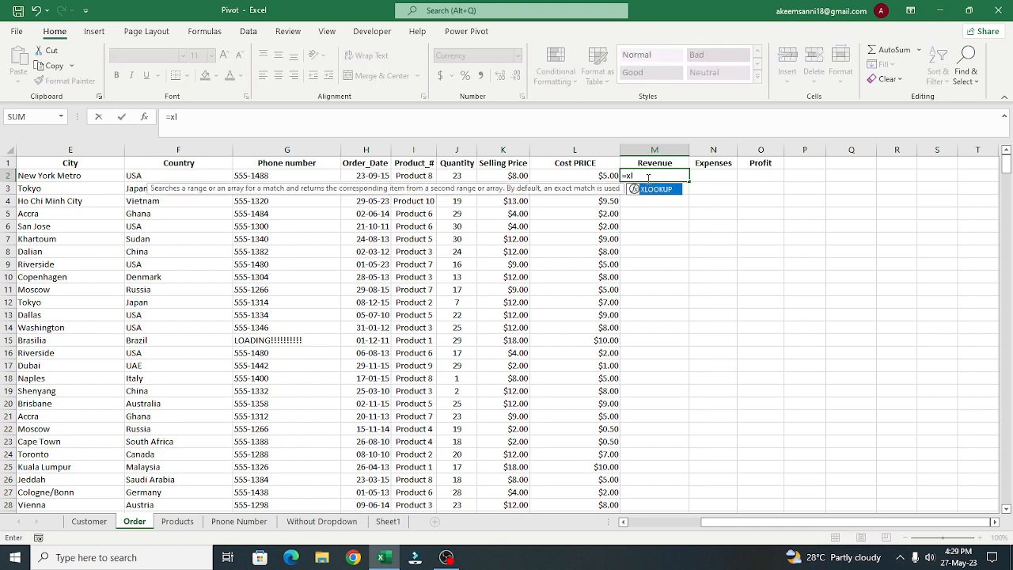
{"action": "key", "text": "Tab"}
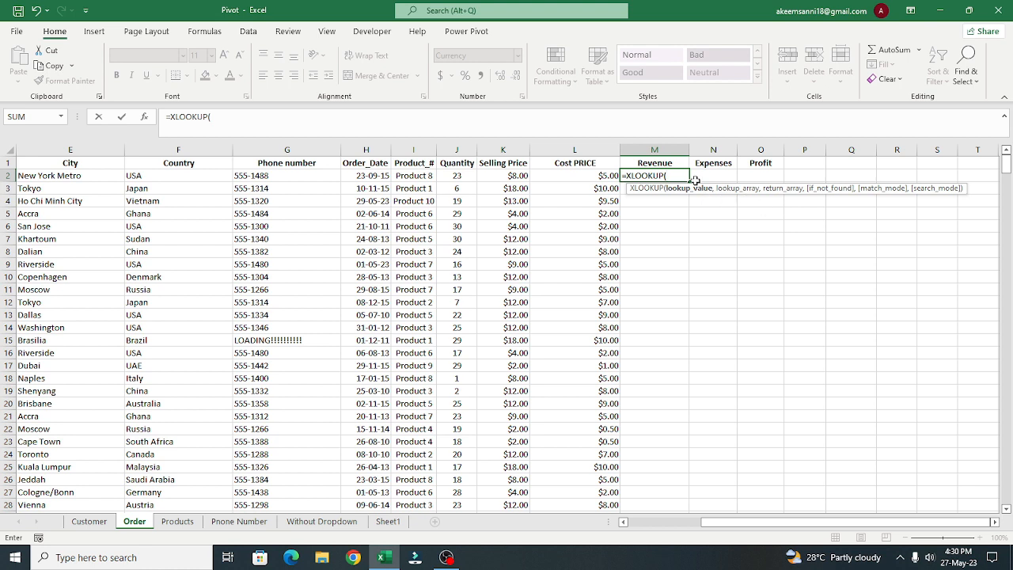
{"action": "key", "text": "BackSpace"}
{"action": "key", "text": "BackSpace"}
{"action": "key", "text": "BackSpace"}
{"action": "key", "text": "BackSpace"}
{"action": "key", "text": "BackSpace"}
{"action": "key", "text": "BackSpace"}
{"action": "key", "text": "BackSpace"}
{"action": "key", "text": "BackSpace"}
{"action": "key", "text": "BackSpace"}
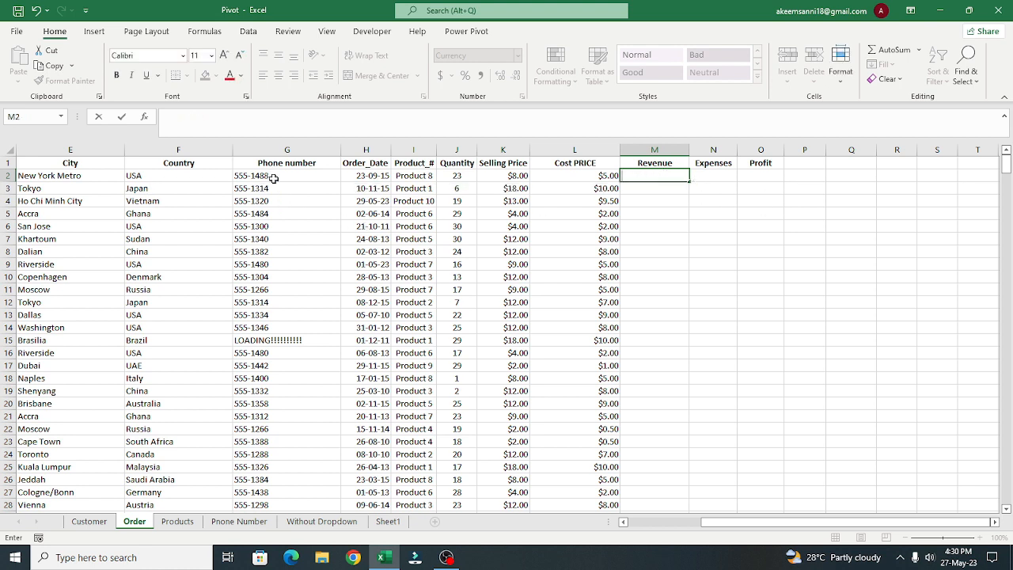
{"action": "left_click", "coordinate": [274, 179]}
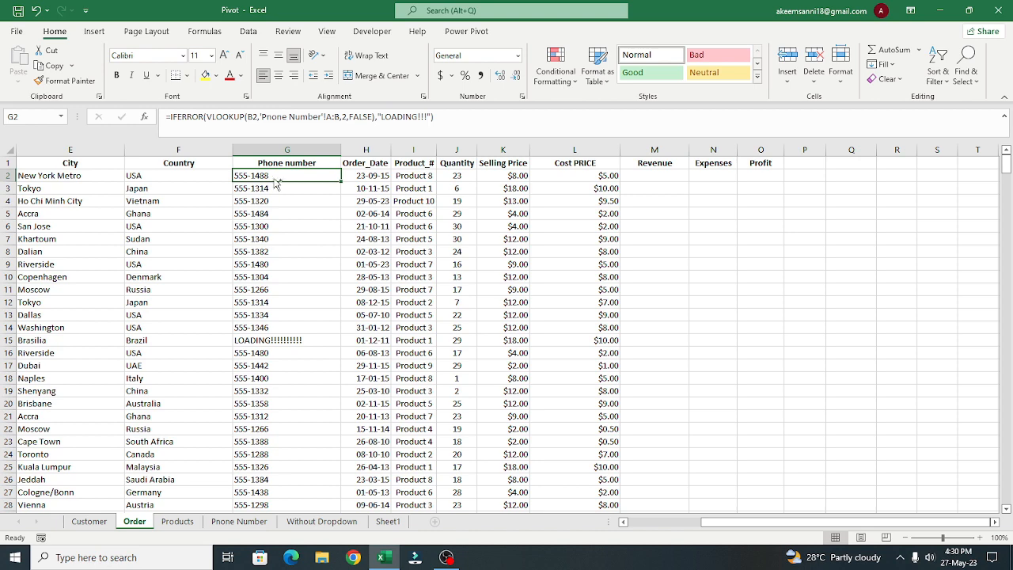
{"action": "key", "text": "ctrl+shift+Down"}
{"action": "right_click", "coordinate": [277, 183]}
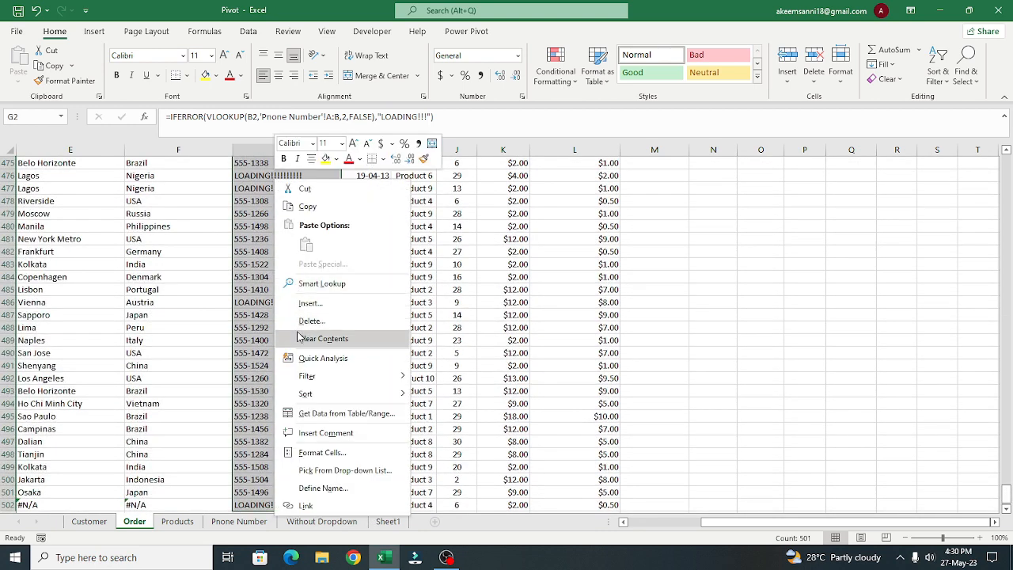
{"action": "left_click", "coordinate": [212, 314]}
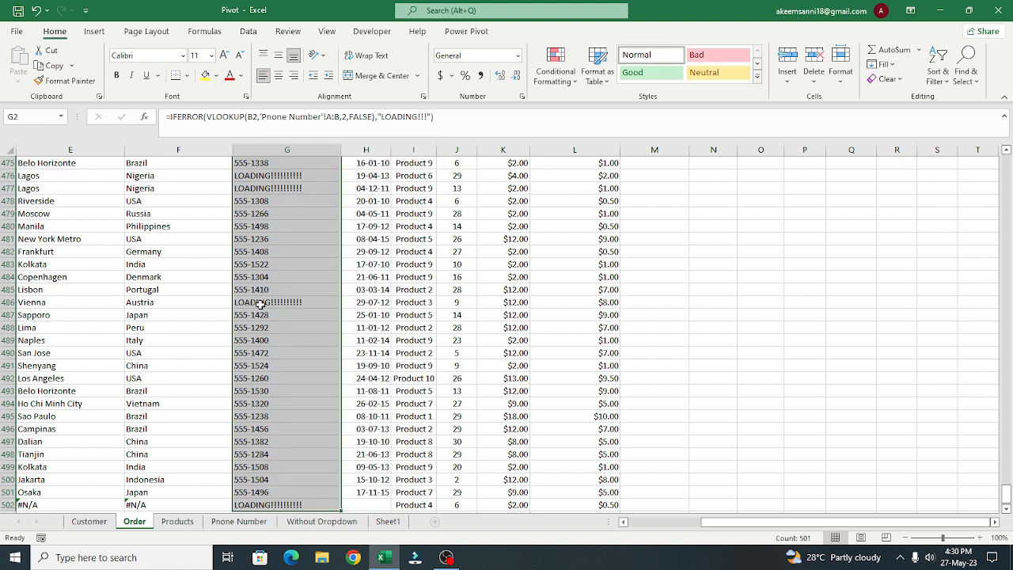
Step: Examine the existing IFERROR and VLOOKUP formulas in the Phone number cells G476, G477 and G486 near the end of the data
{"action": "left_click", "coordinate": [260, 305]}
{"action": "left_click", "coordinate": [291, 190]}
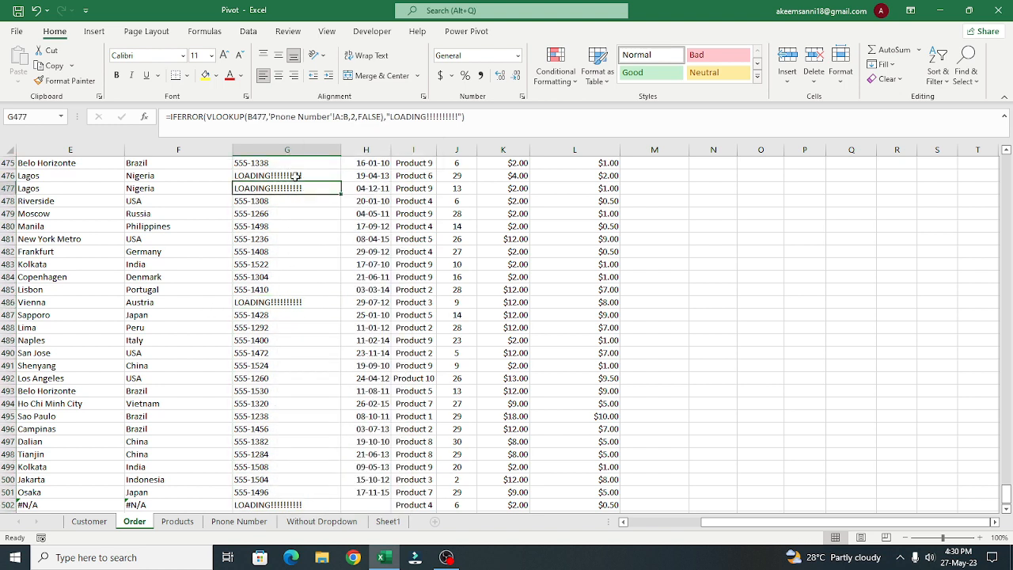
{"action": "left_click", "coordinate": [296, 175]}
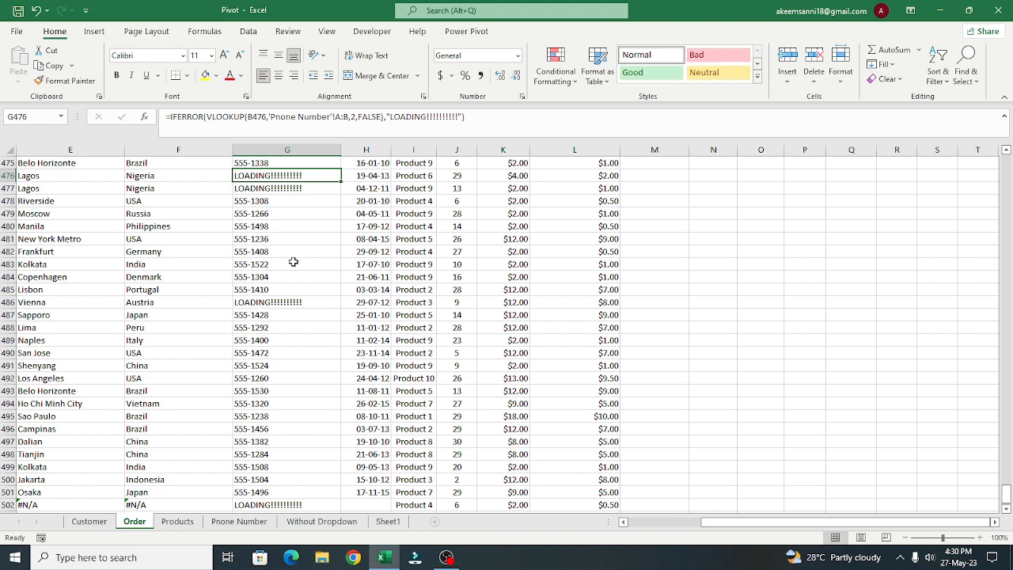
{"action": "left_click", "coordinate": [284, 303]}
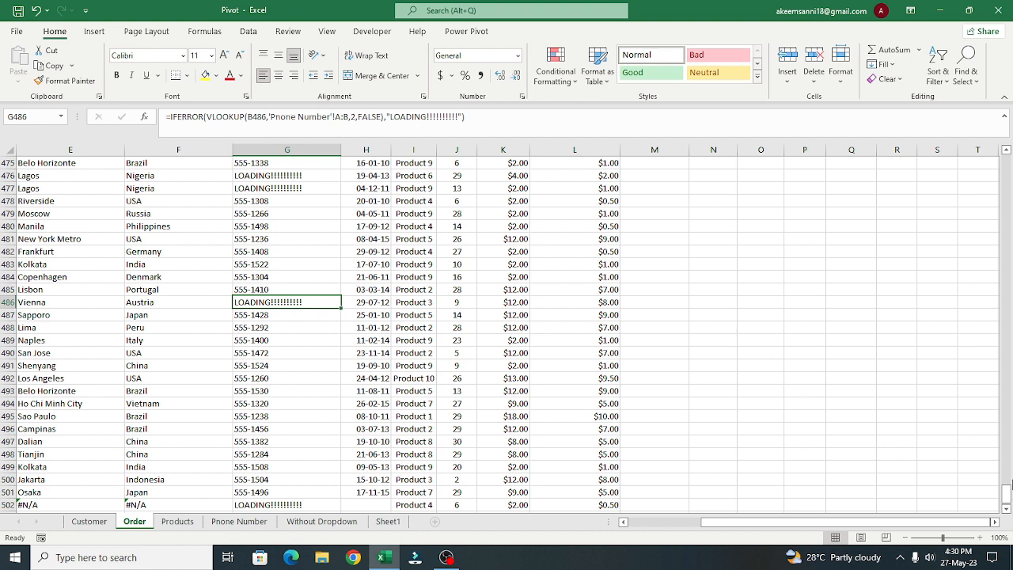
Step: Clear the contents of the Order sheet's Phone number column from G2 down to the last data row
{"action": "left_click_drag", "start_coordinate": [1007, 492], "coordinate": [1008, 163]}
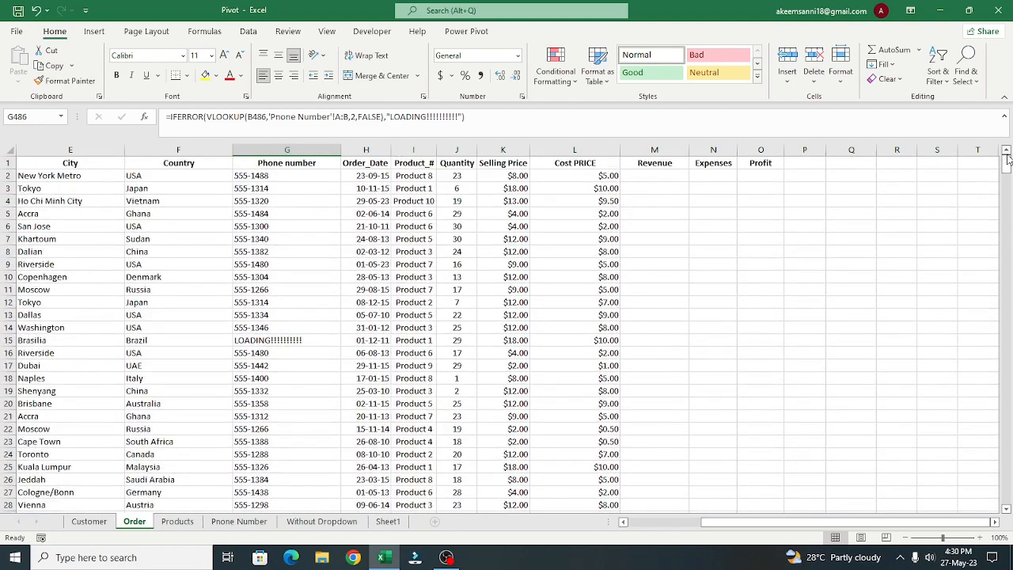
{"action": "left_click", "coordinate": [277, 175]}
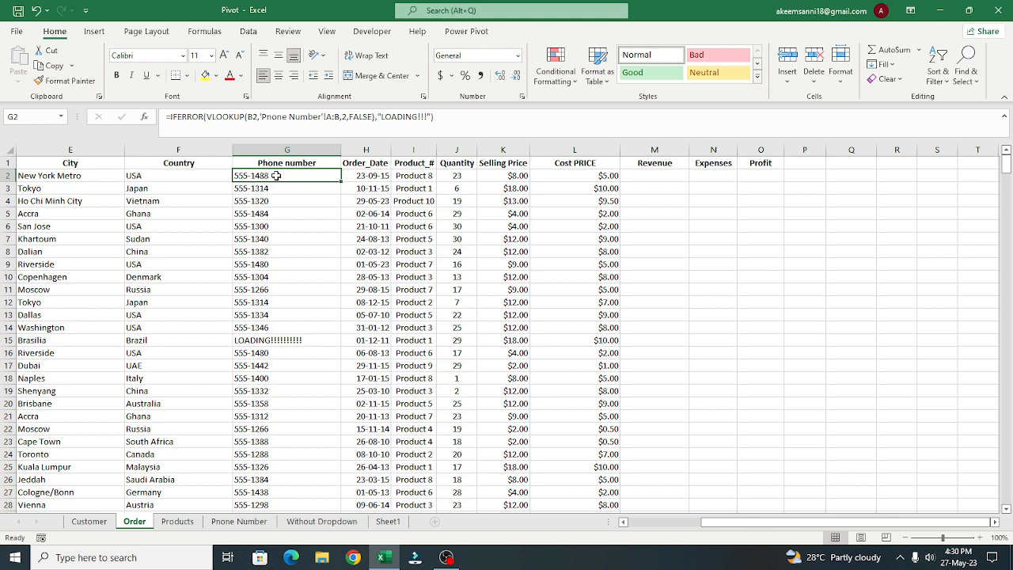
{"action": "key", "text": "ctrl+shift+Down"}
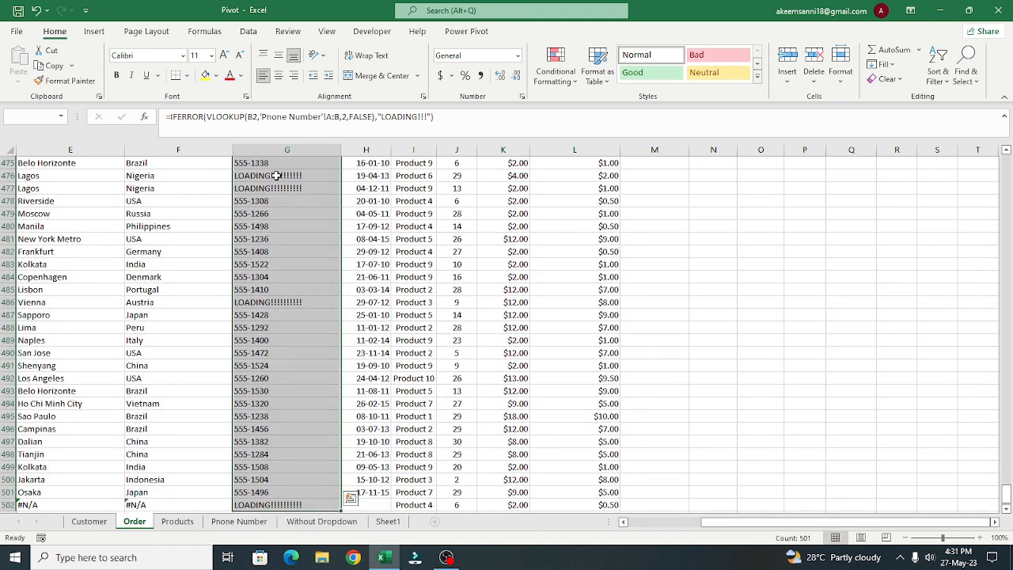
{"action": "right_click", "coordinate": [276, 176]}
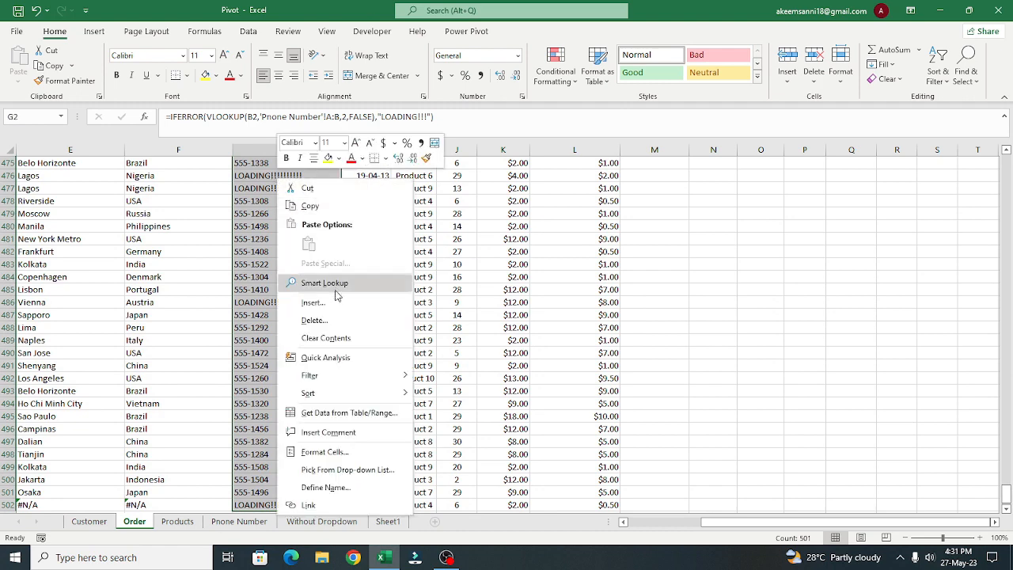
{"action": "left_click", "coordinate": [340, 338]}
{"action": "scroll", "coordinate": [339, 335], "scroll_direction": "up", "scroll_amount": 20}
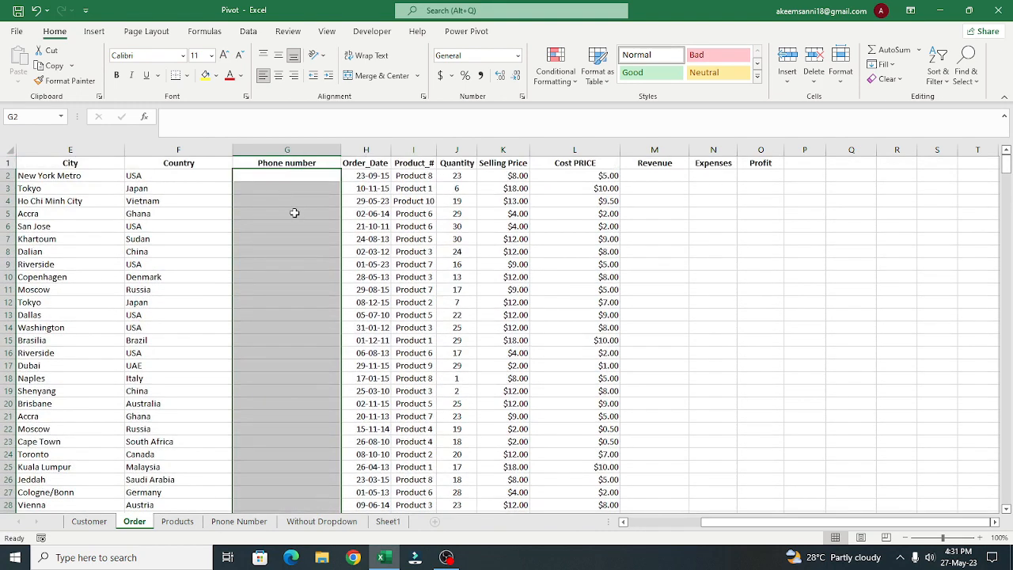
Step: Start an XLOOKUP formula in the Order sheet's first Phone number cell, G2, with Customer_# cell B2 as the lookup value
{"action": "left_click", "coordinate": [279, 180]}
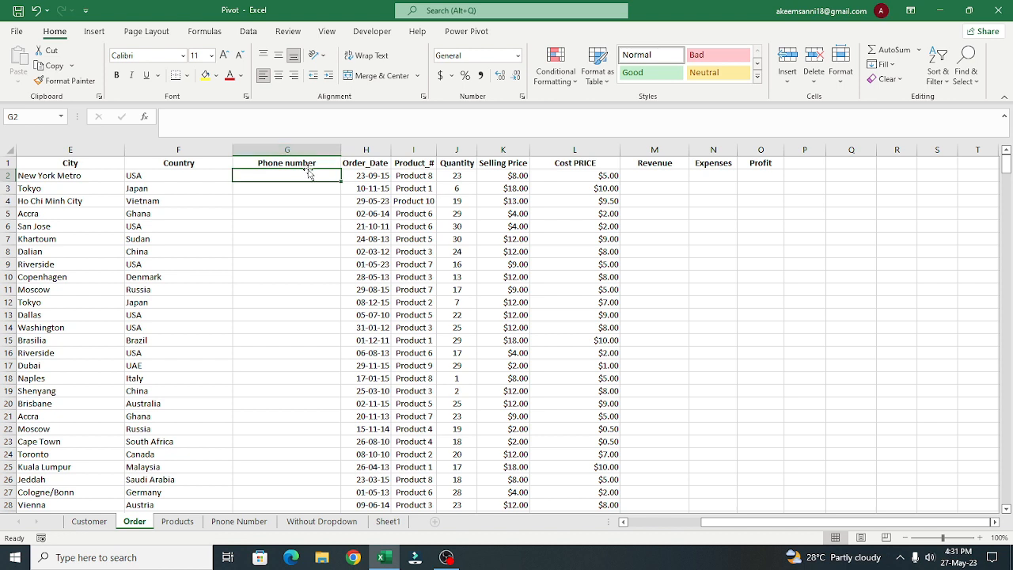
{"action": "type", "text": "="}
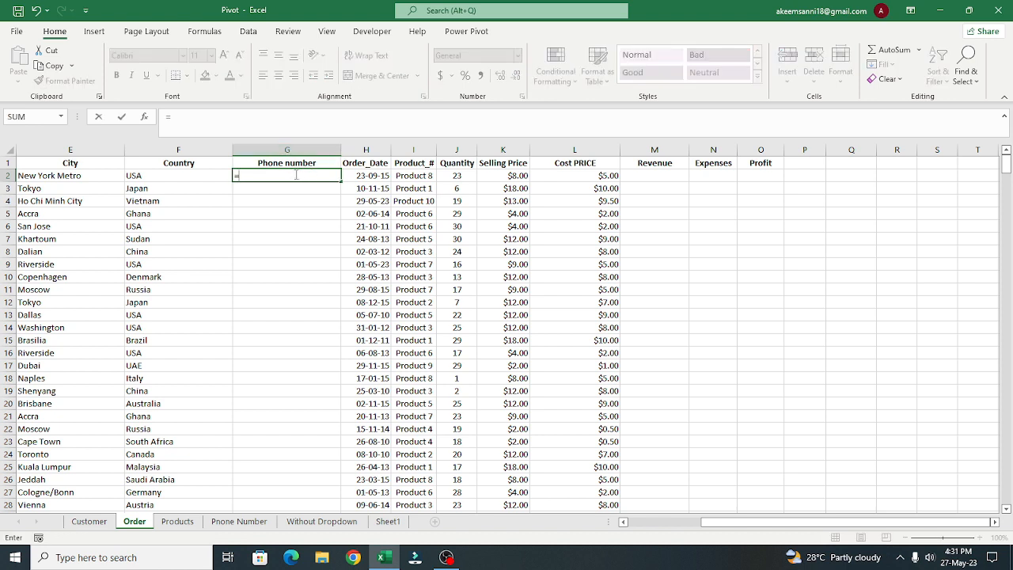
{"action": "type", "text": "xlo"}
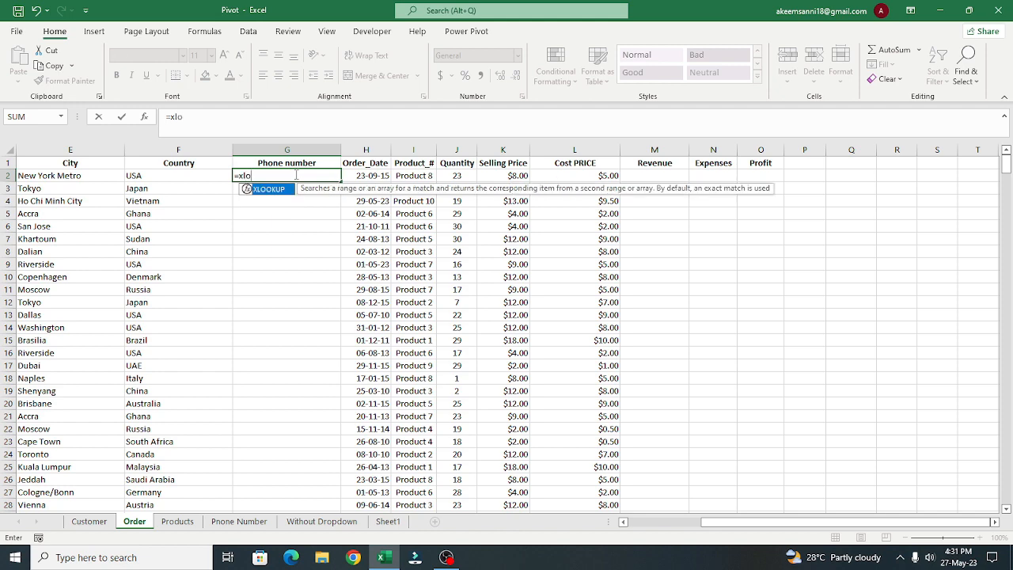
{"action": "key", "text": "Tab"}
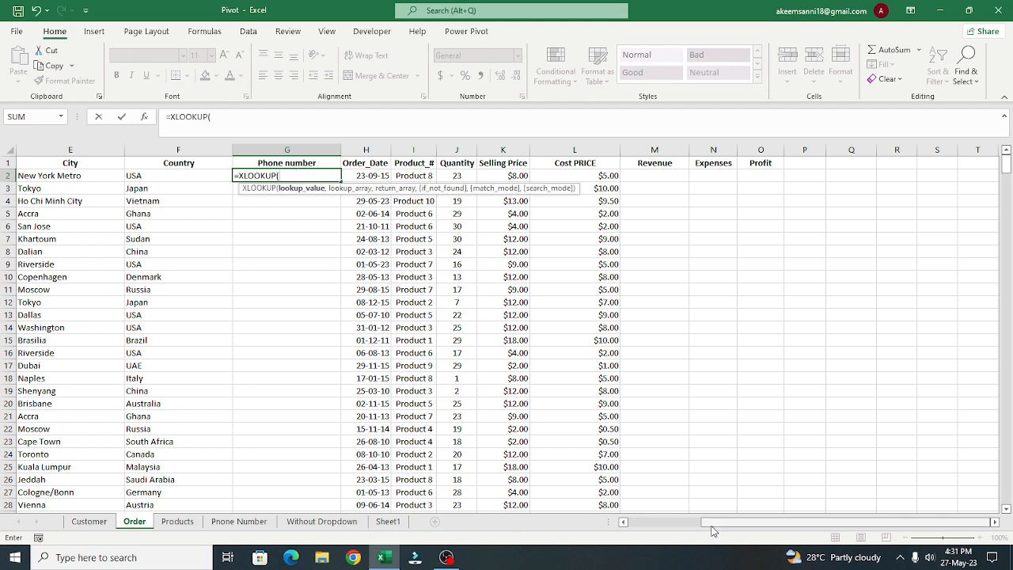
{"action": "left_click_drag", "start_coordinate": [712, 529], "coordinate": [628, 542]}
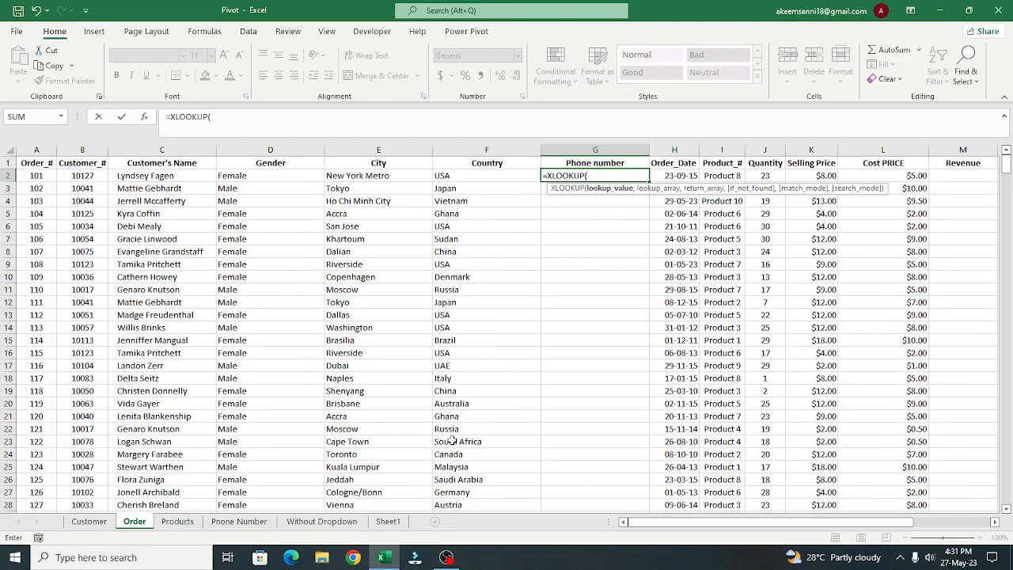
{"action": "scroll", "coordinate": [311, 340], "scroll_direction": "down", "scroll_amount": 4}
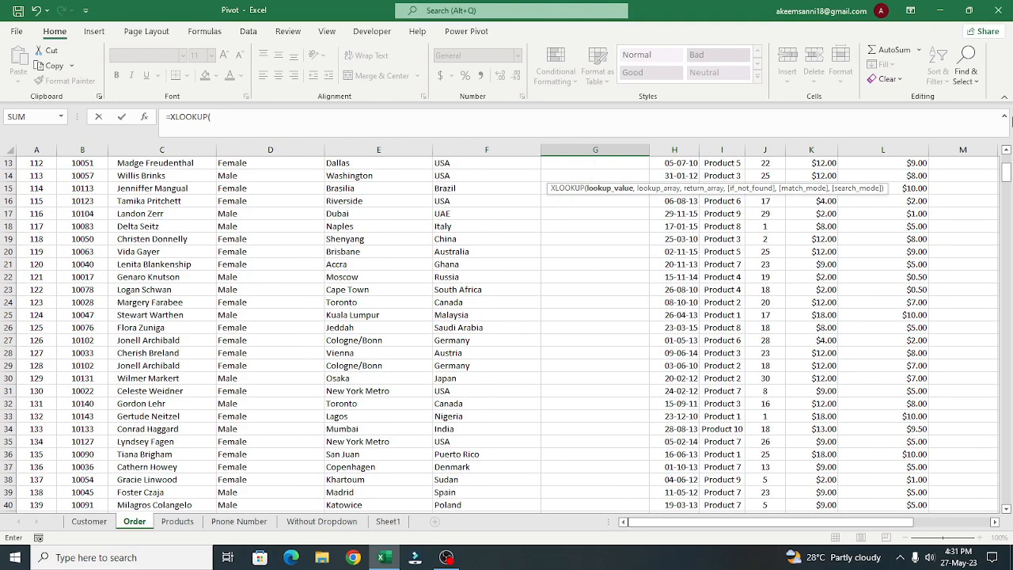
{"action": "scroll", "coordinate": [1009, 186], "scroll_direction": "up", "scroll_amount": 4}
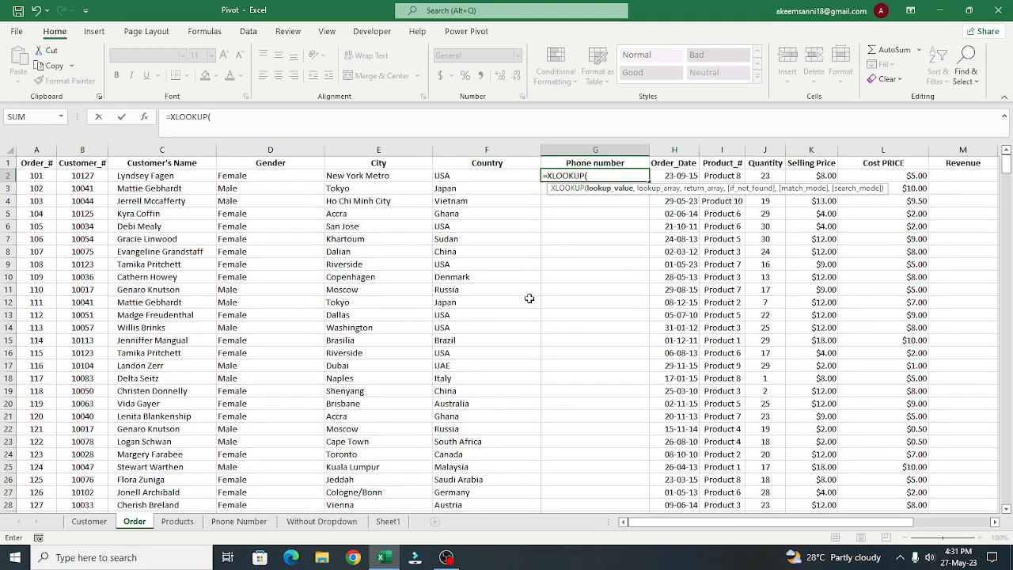
{"action": "left_click", "coordinate": [87, 175]}
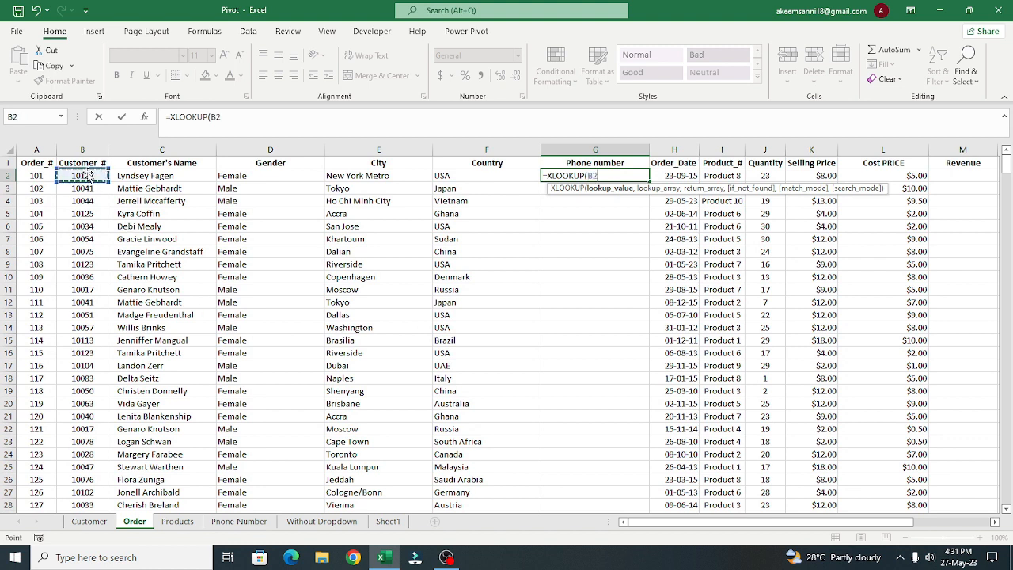
{"action": "type", "text": ","}
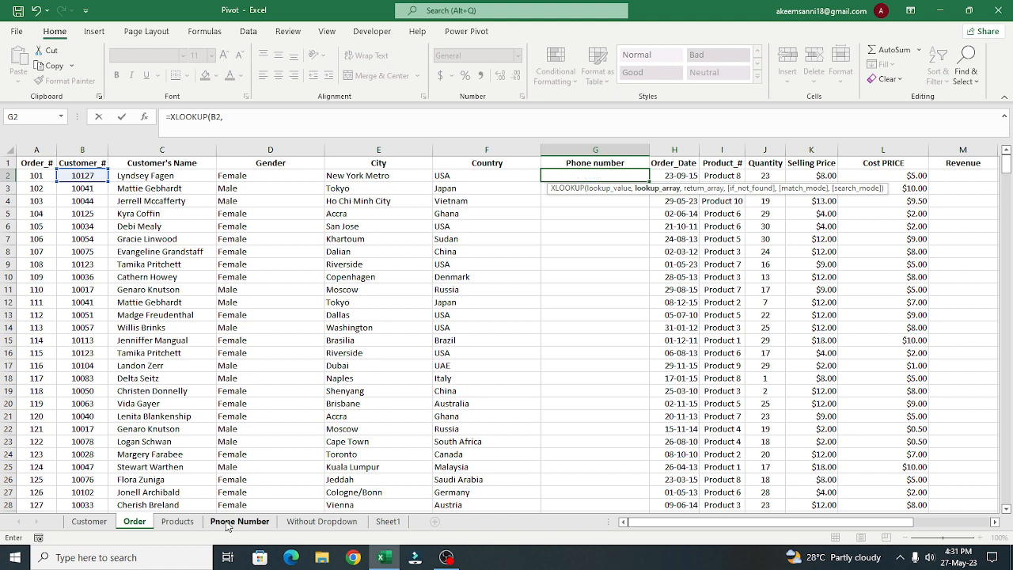
Step: Set the lookup array to column A and the return array to column B of the Pnone Number sheet
{"action": "left_click", "coordinate": [228, 522]}
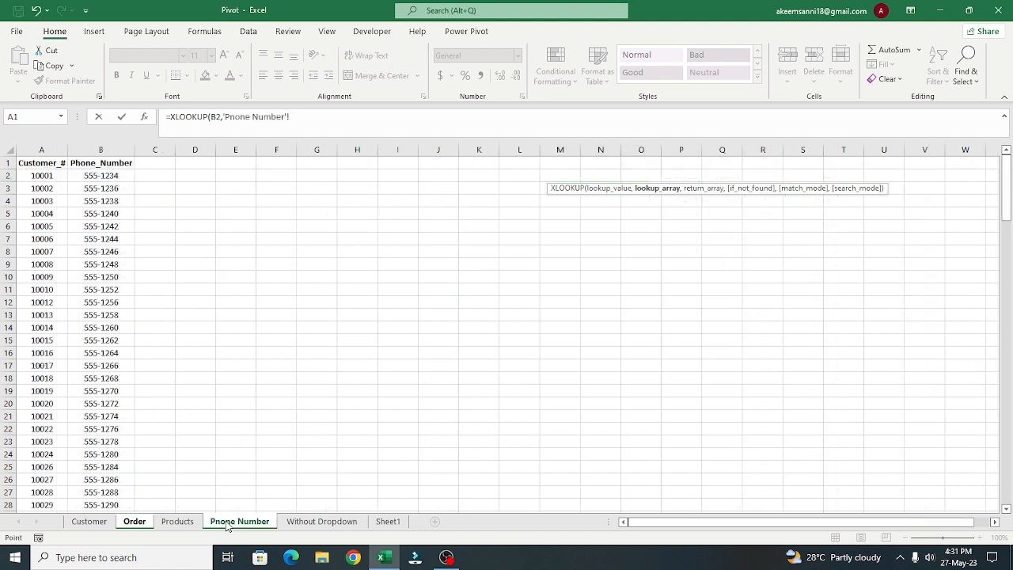
{"action": "left_click", "coordinate": [52, 143]}
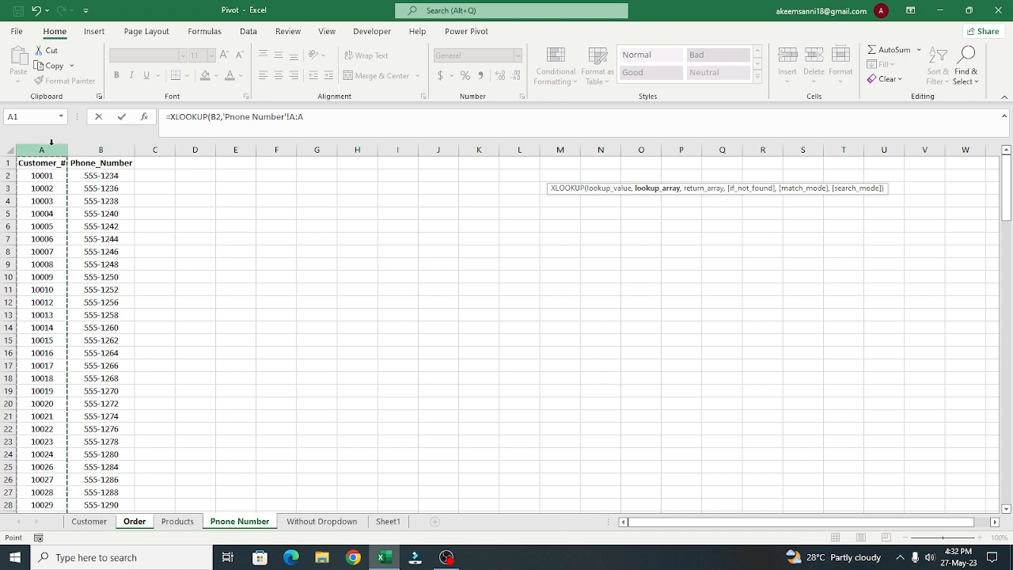
{"action": "type", "text": ","}
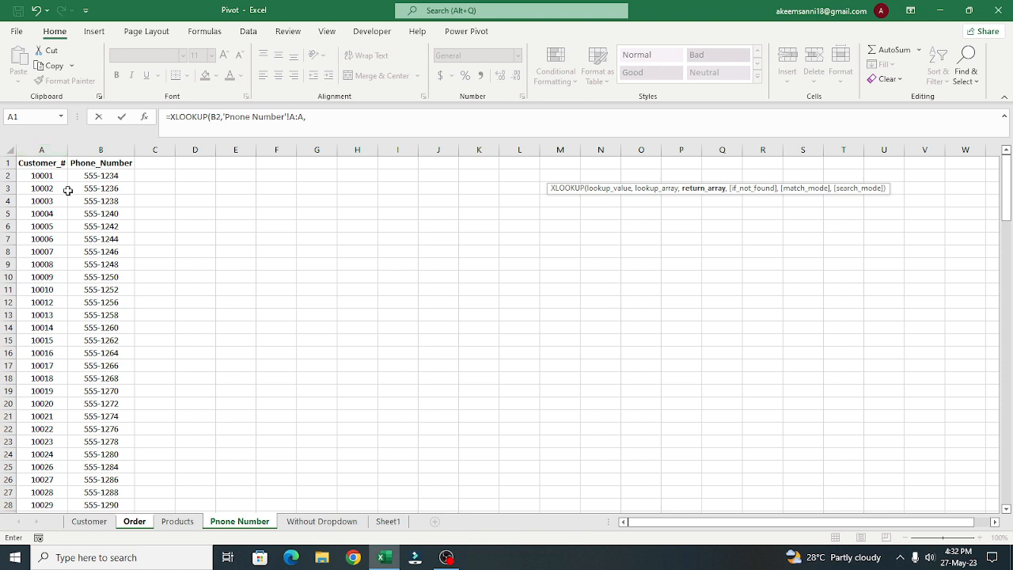
{"action": "left_click", "coordinate": [85, 151]}
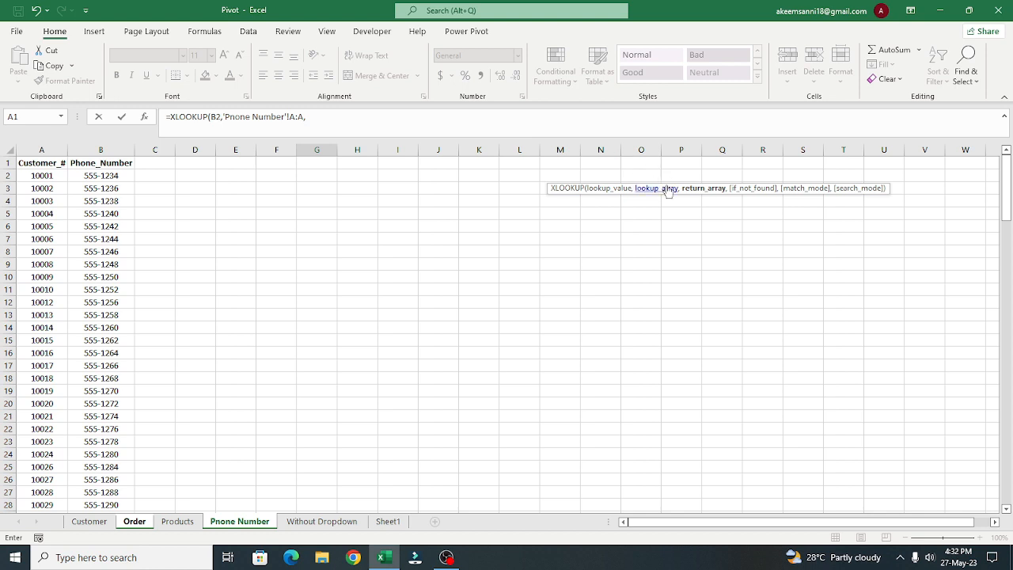
{"action": "left_click", "coordinate": [91, 142]}
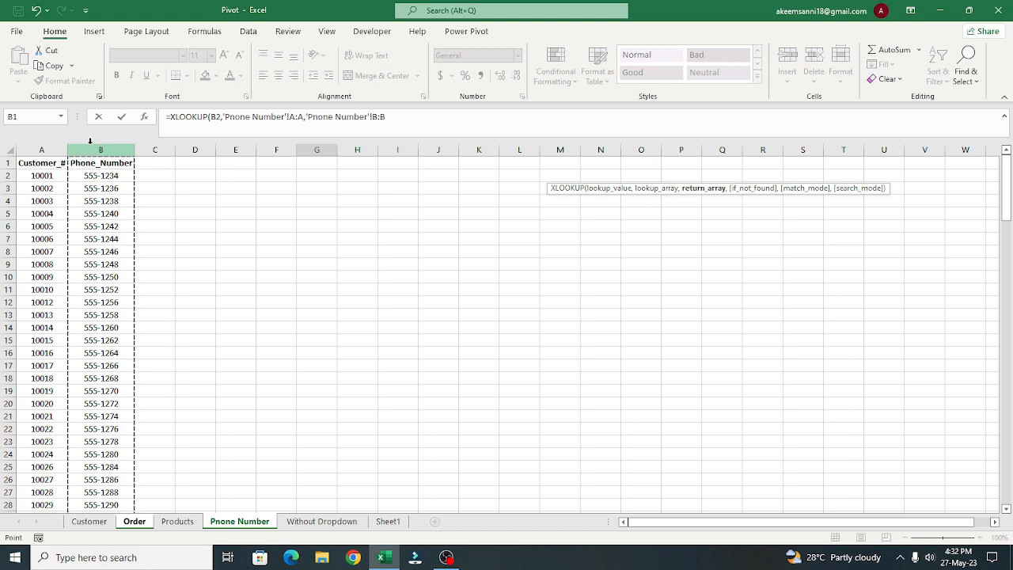
Step: Add "LOADING!!!" as the XLOOKUP formula's if_not_found text
{"action": "type", "text": ","}
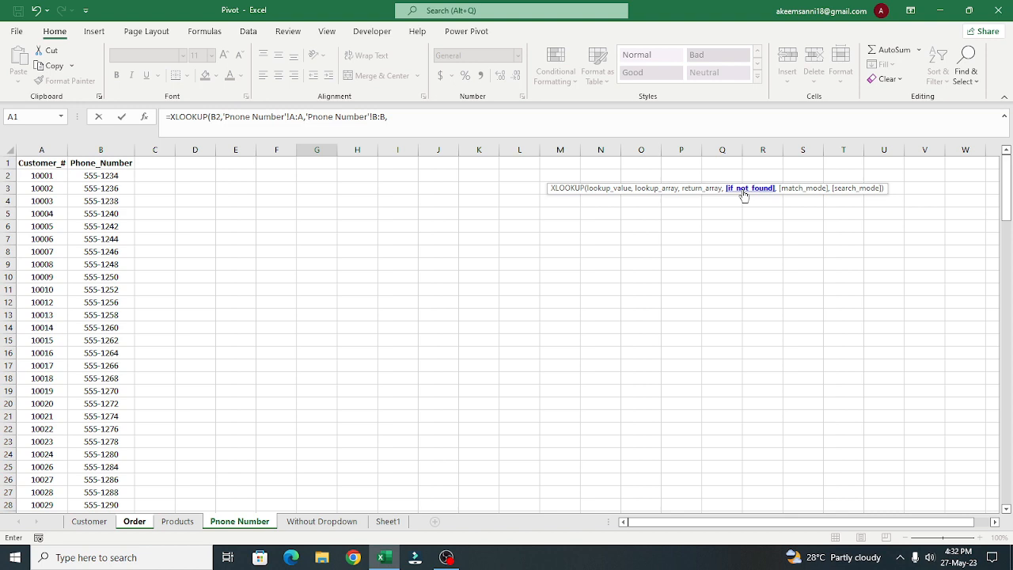
{"action": "type", "text": "\"L"}
{"action": "key", "text": "Caps_Lock"}
{"action": "type", "text": ","}
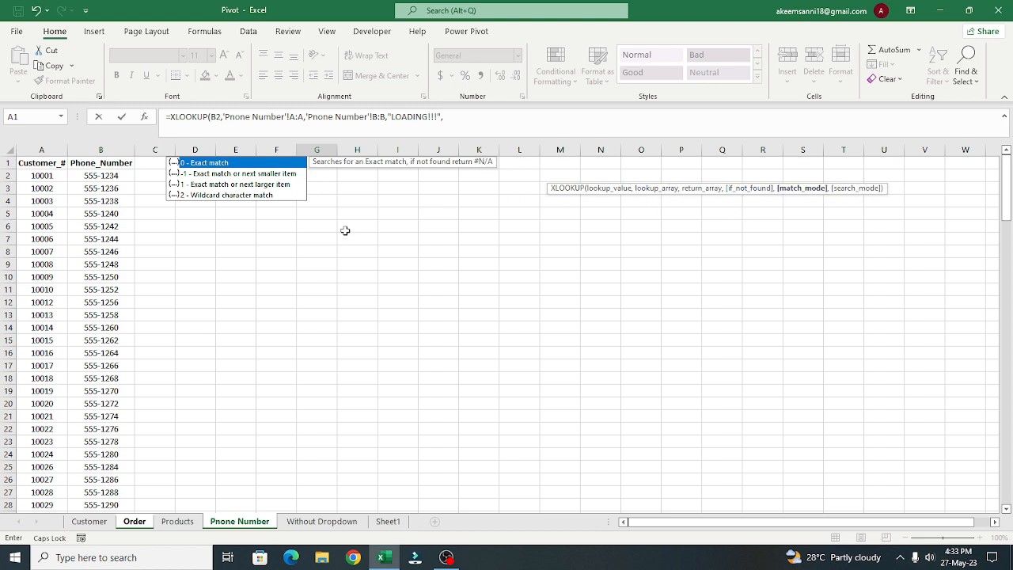
Step: Try the optional match mode 0 for an exact match and the search mode argument in the formula, and remove both
{"action": "key", "text": "Down"}
{"action": "left_click", "coordinate": [250, 167]}
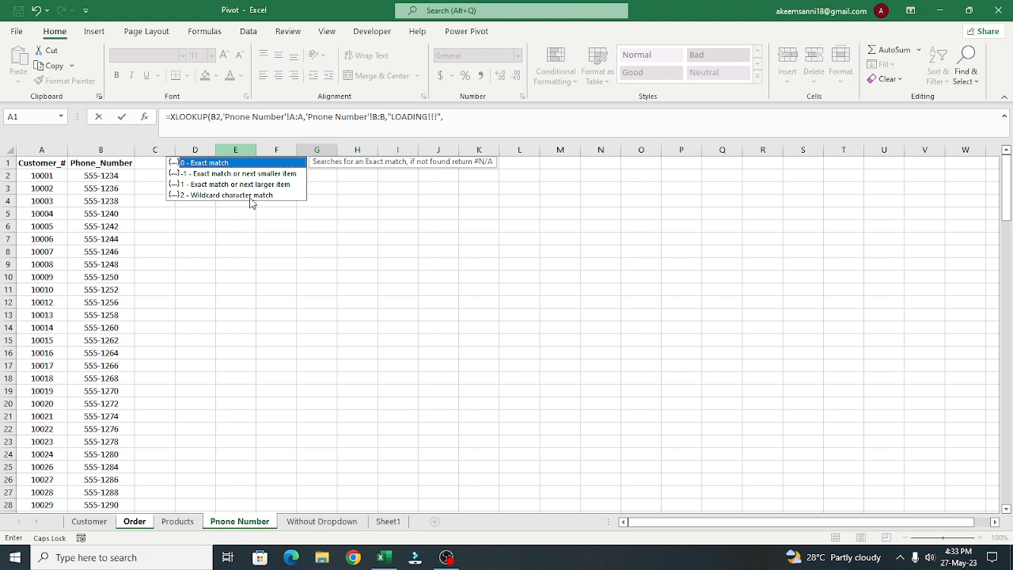
{"action": "left_click", "coordinate": [450, 119]}
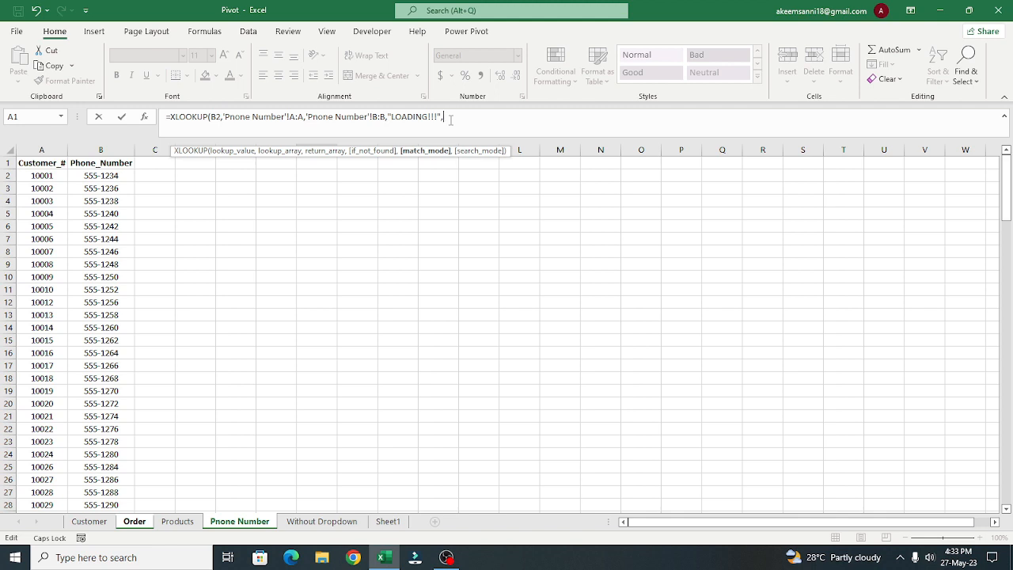
{"action": "type", "text": "0"}
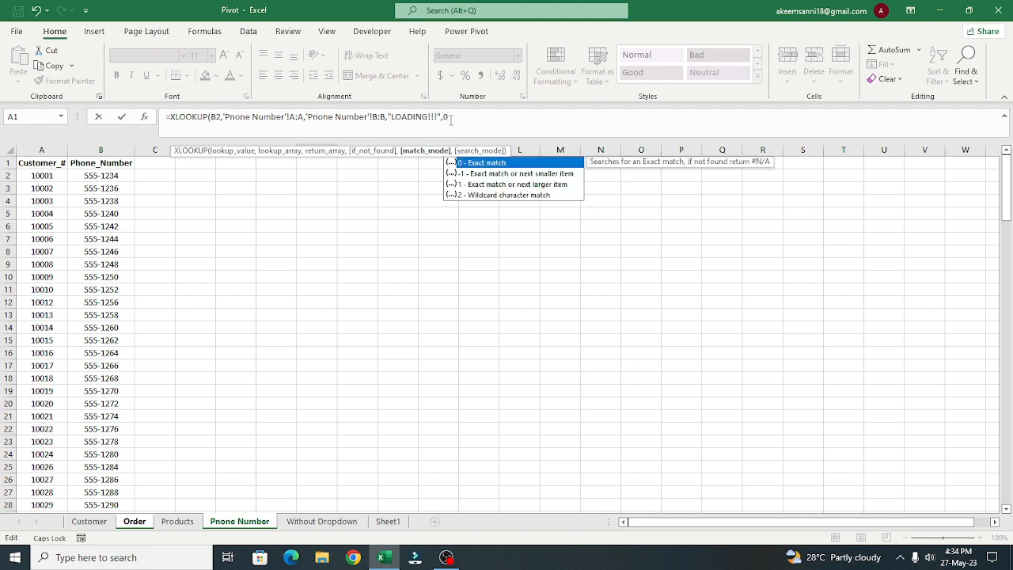
{"action": "type", "text": ","}
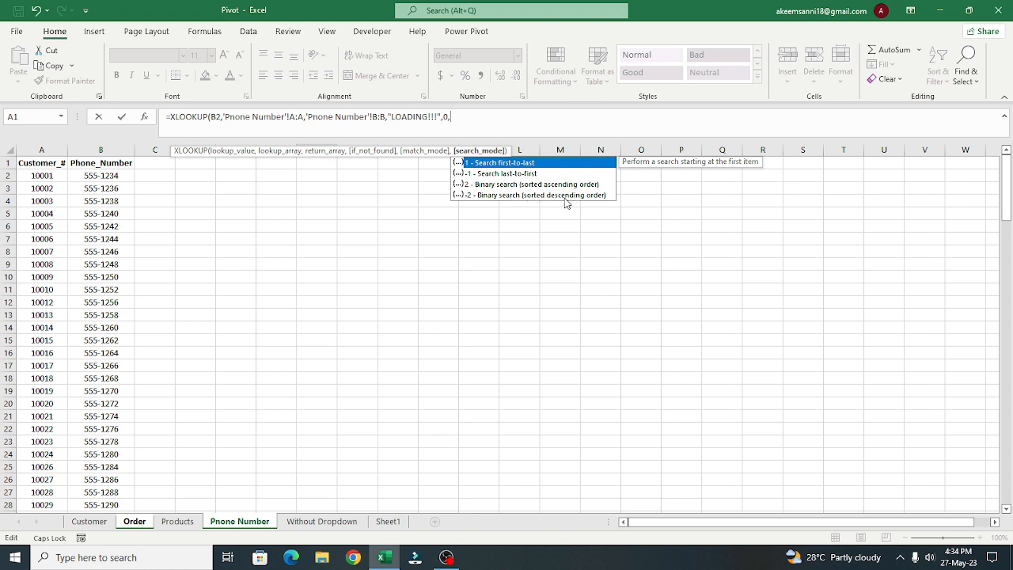
{"action": "key", "text": "BackSpace"}
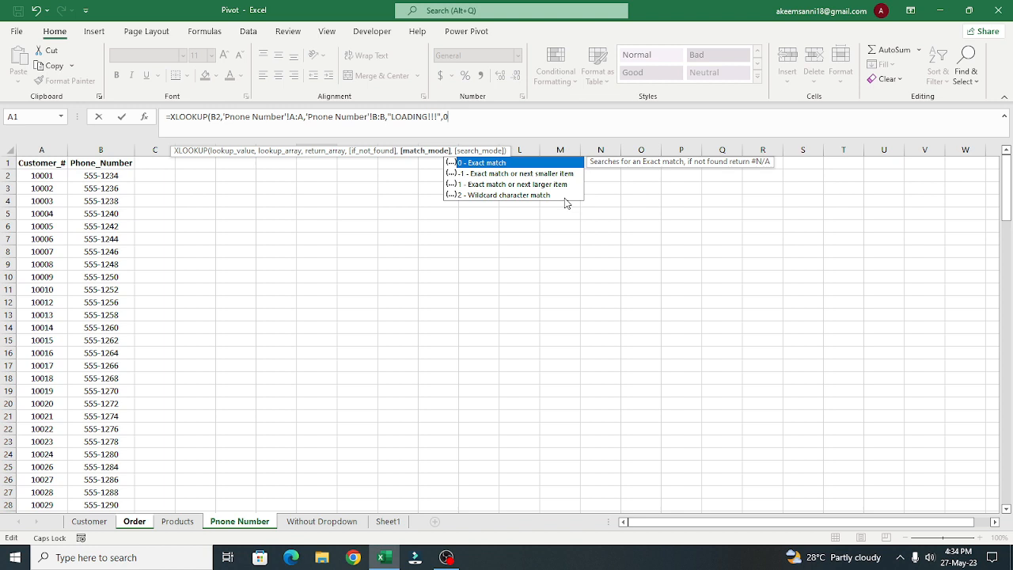
{"action": "key", "text": "BackSpace"}
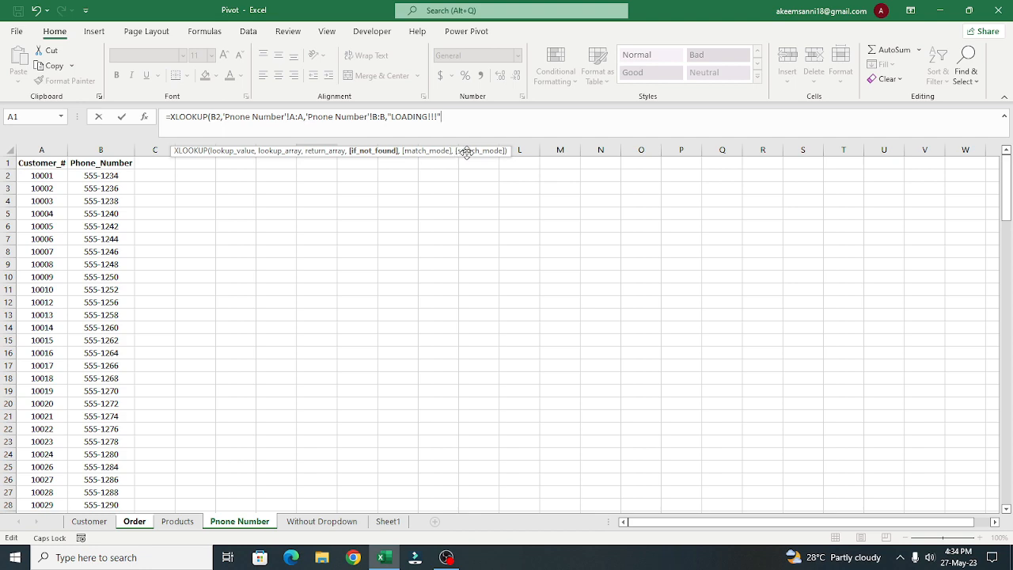
Step: Close and enter the Phone number formula in G2, and fill it down the whole column
{"action": "type", "text": ")"}
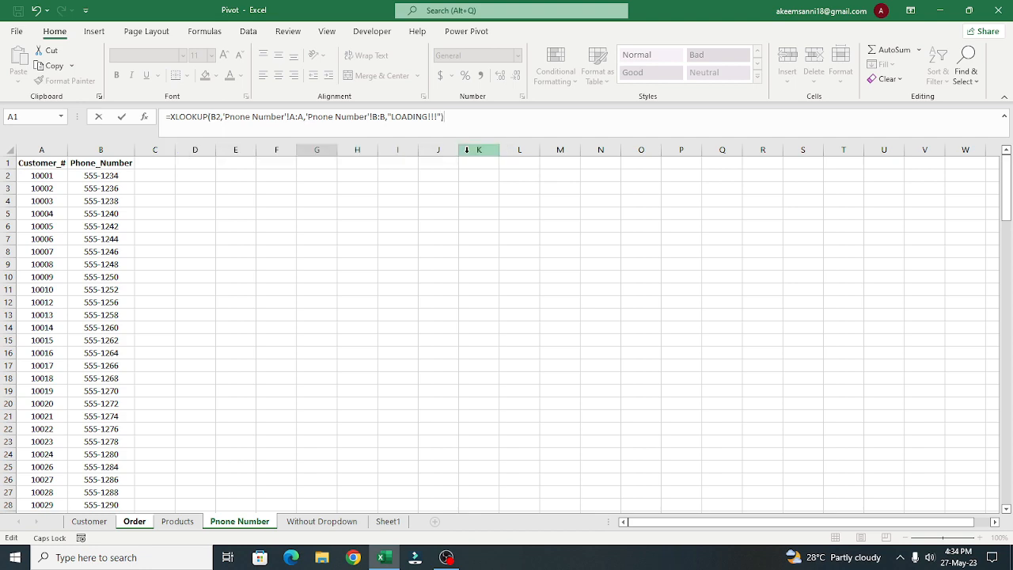
{"action": "key", "text": "Return"}
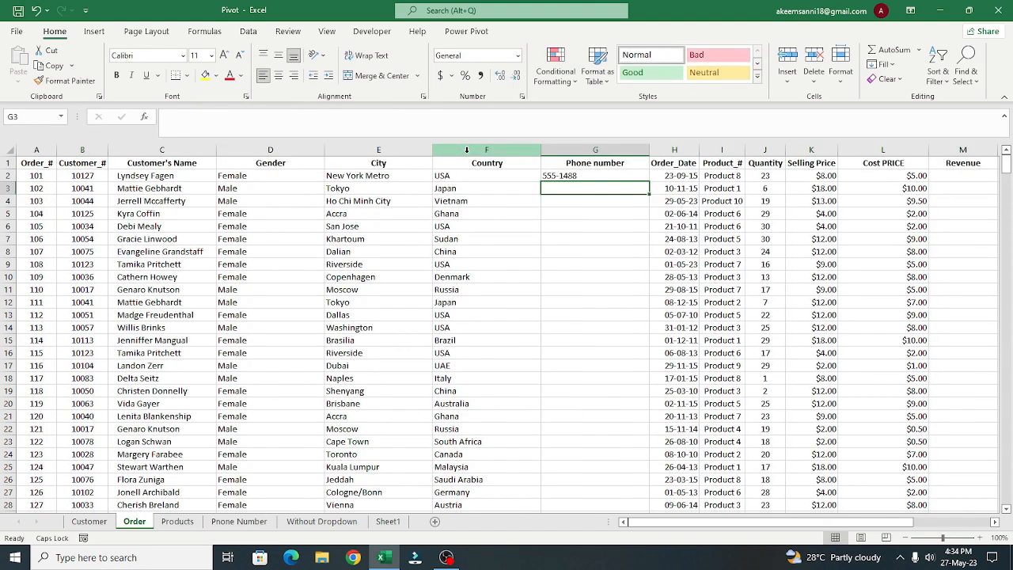
{"action": "left_click", "coordinate": [590, 176]}
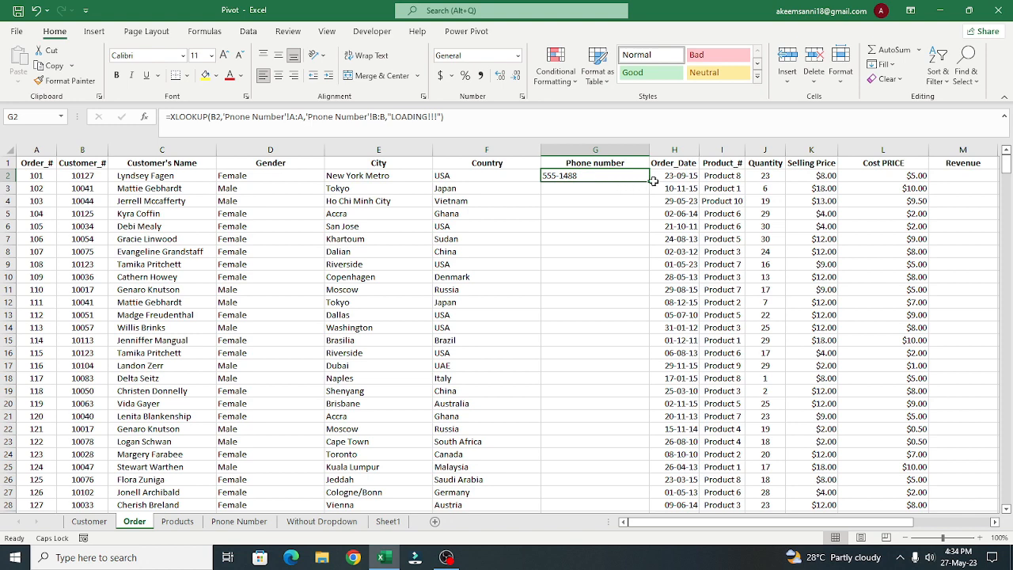
{"action": "double_click", "coordinate": [650, 182]}
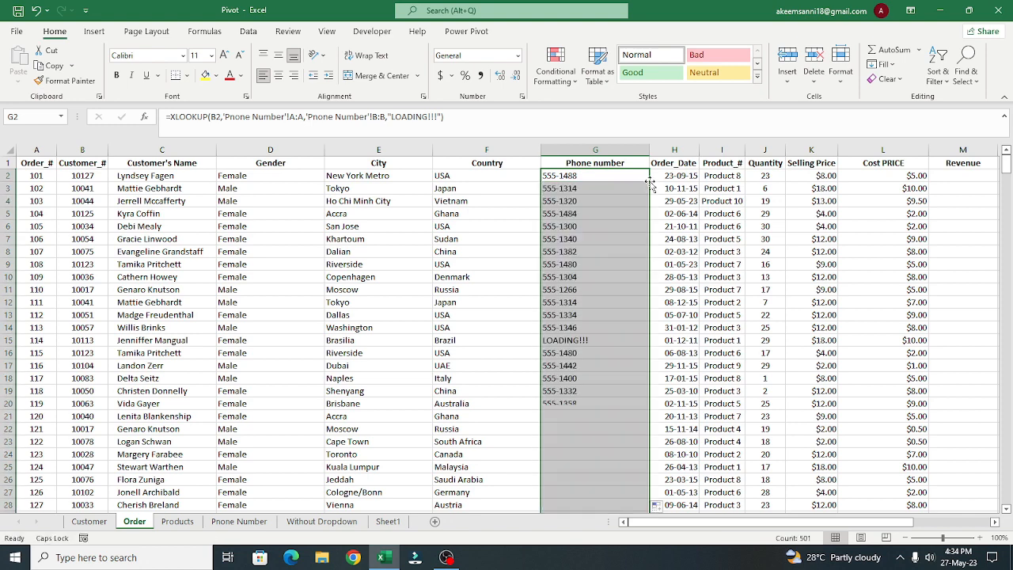
Step: Review the XLOOKUP formulas in the Phone number cells G15 and G47 that show the if_not_found text
{"action": "left_click", "coordinate": [596, 339]}
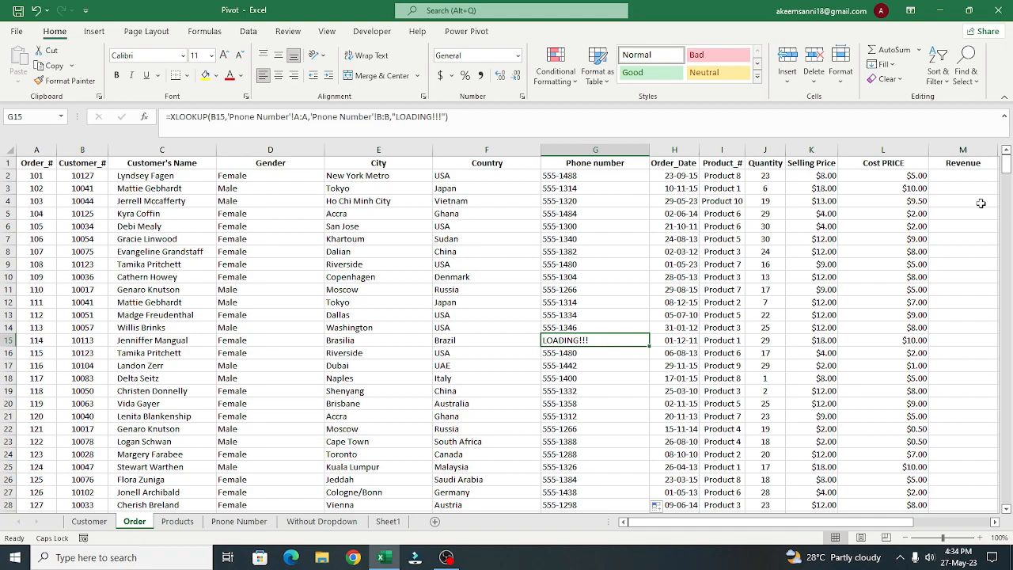
{"action": "left_click_drag", "start_coordinate": [1010, 177], "coordinate": [1010, 204]}
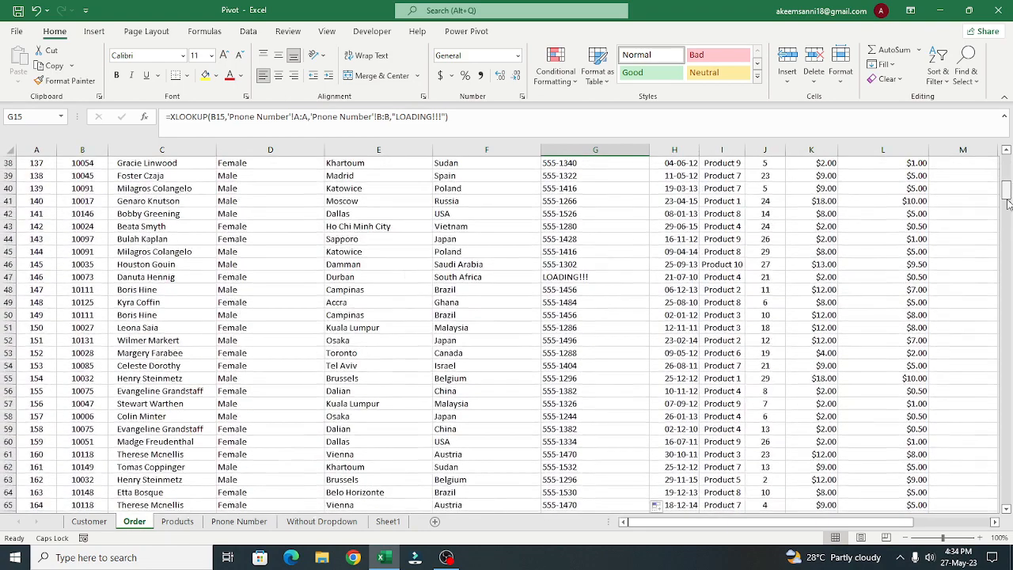
{"action": "left_click", "coordinate": [602, 279]}
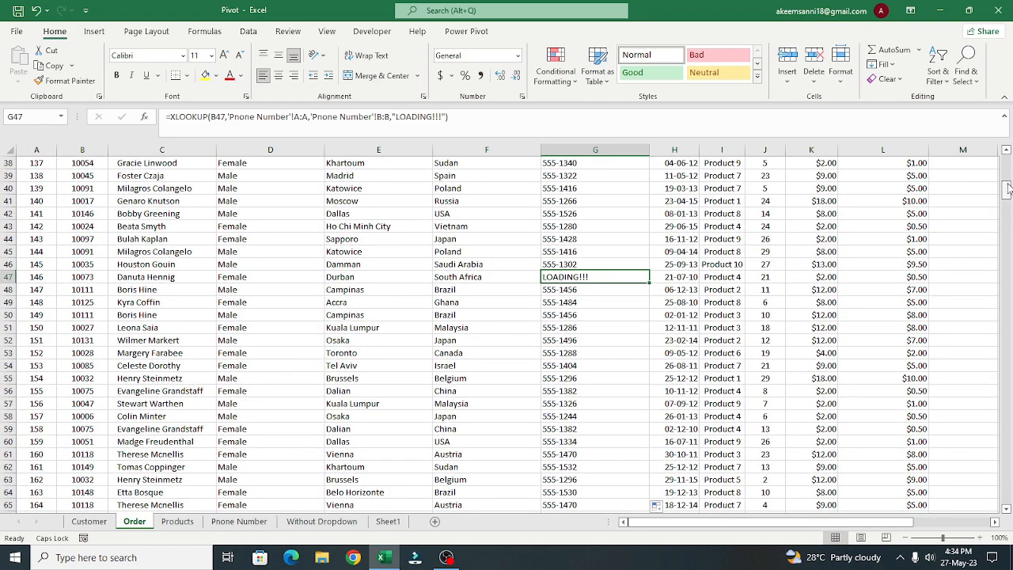
{"action": "left_click_drag", "start_coordinate": [1008, 189], "coordinate": [1008, 157]}
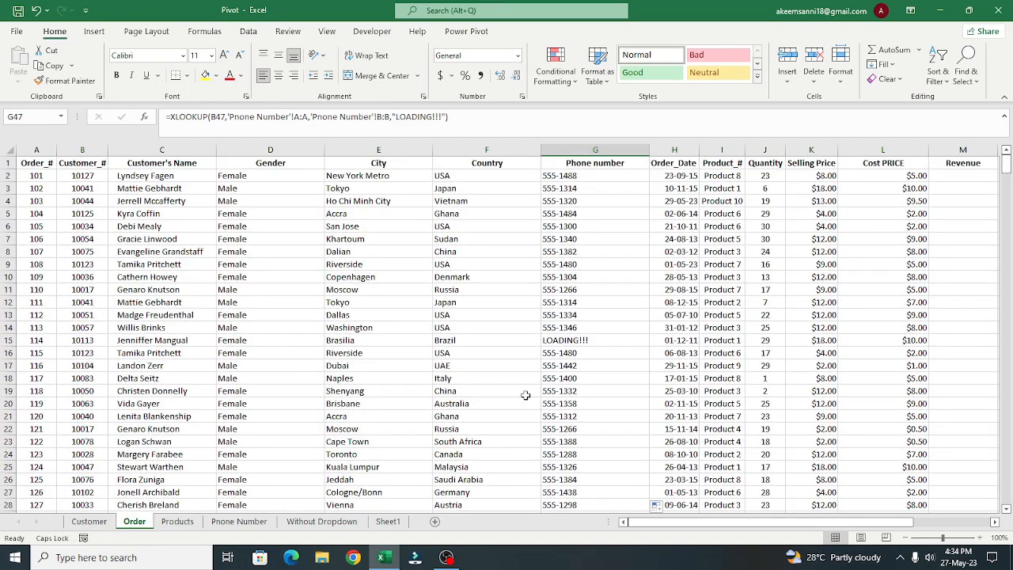